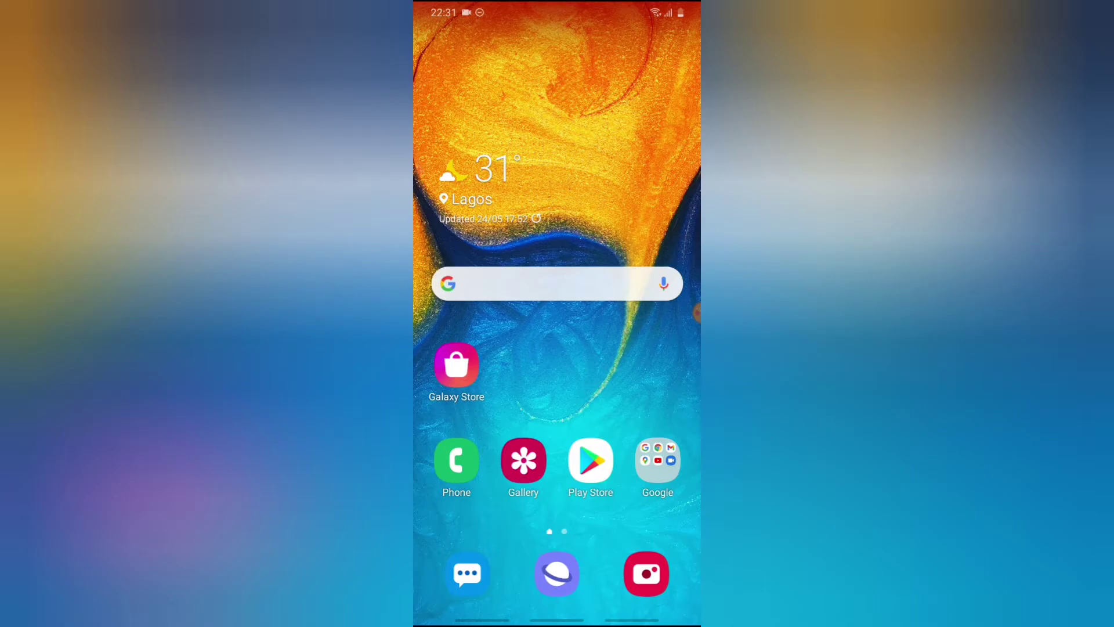
- Swipe up on the home screen to reveal the app drawer page listing Telegram
left_click_drag(557, 464, 557, 233)
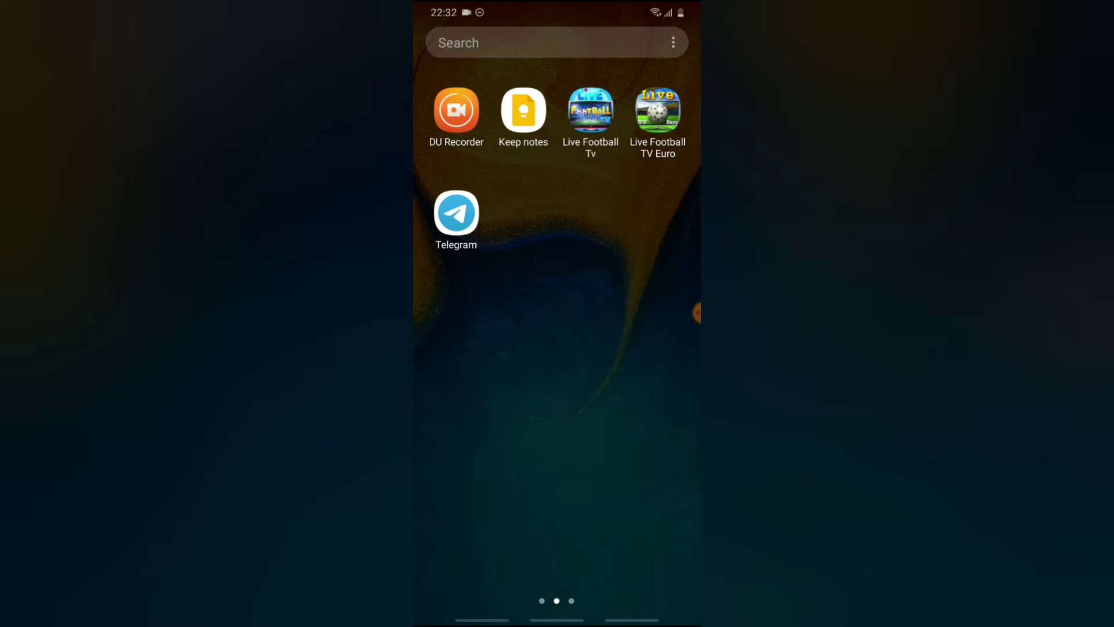
- Launch Telegram and go to Settings through the side navigation menu
left_click(456, 212)
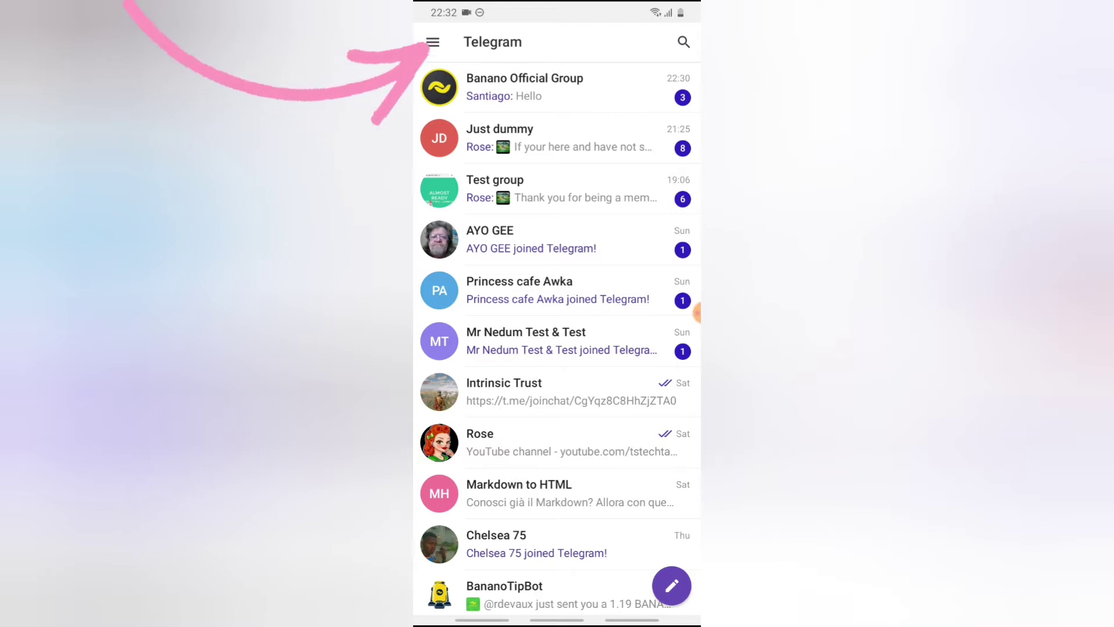
left_click(433, 42)
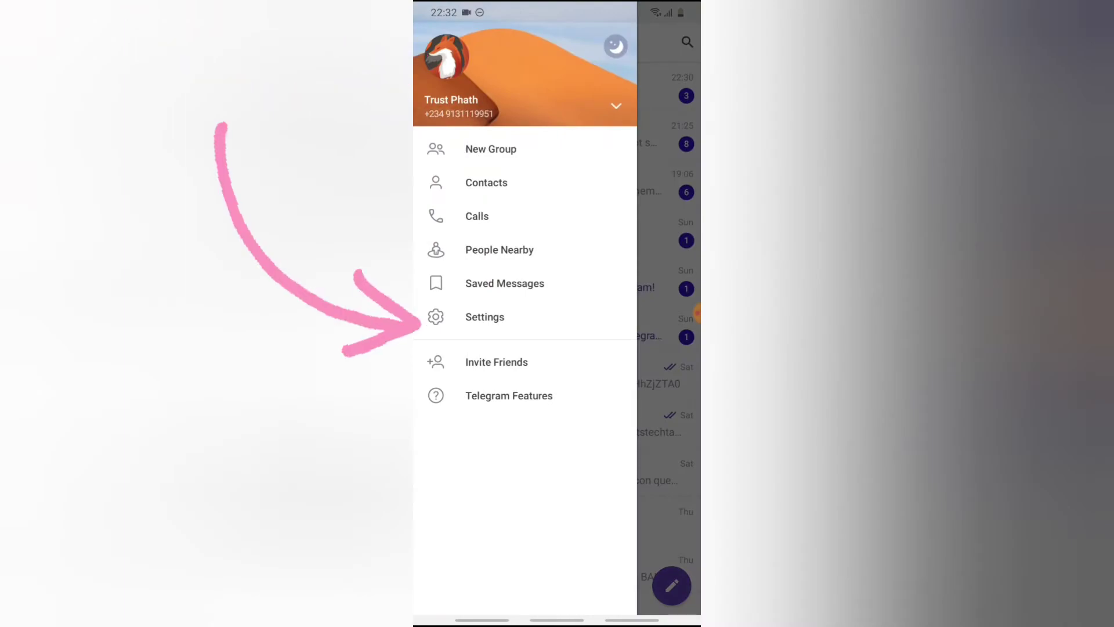
left_click(485, 317)
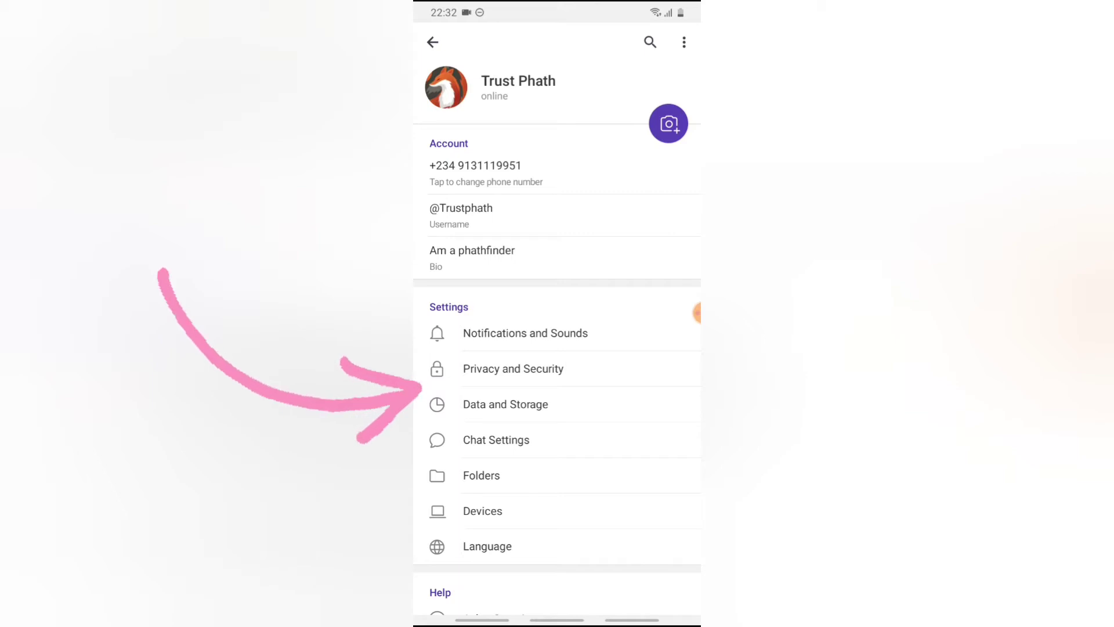
- In Privacy and Security, bring up the 'If away for' options under Delete my account
left_click(513, 369)
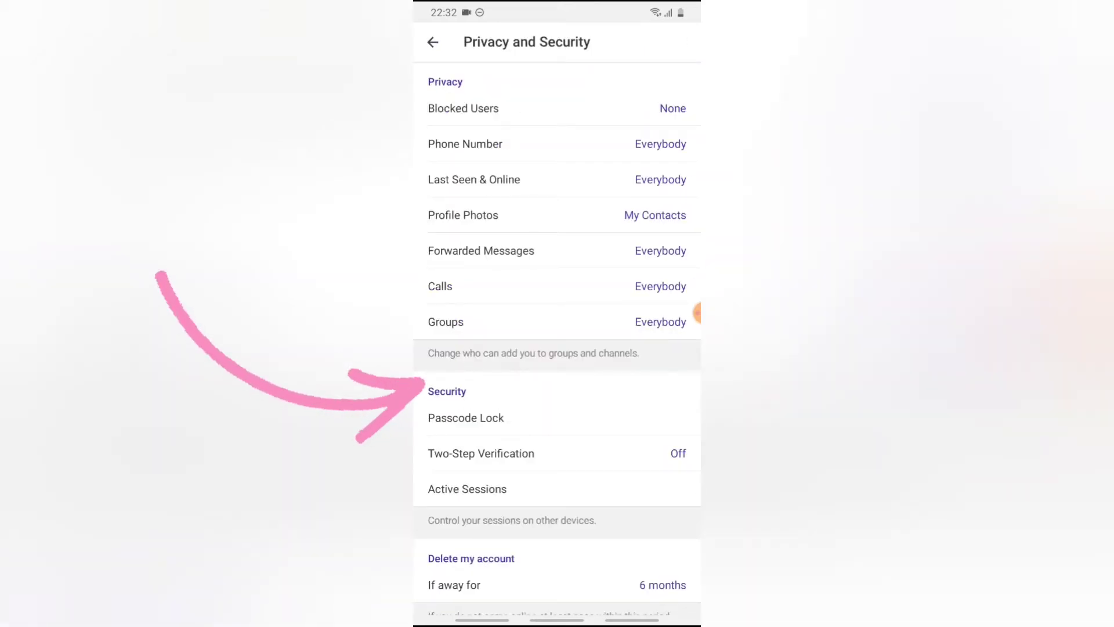
scroll(557, 337, "down", 3)
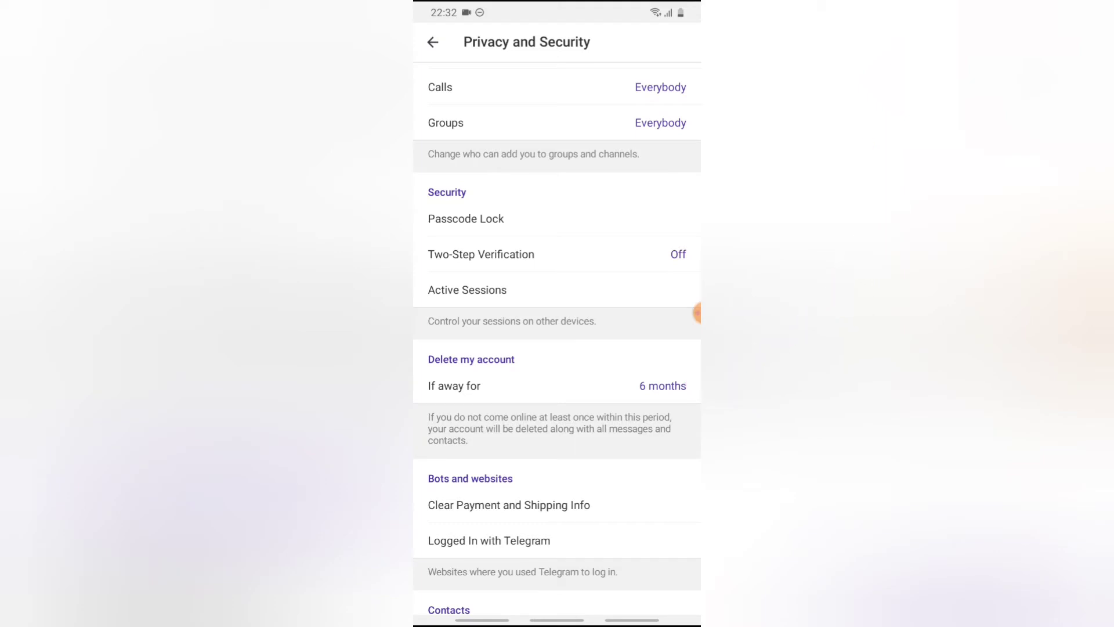
left_click(663, 386)
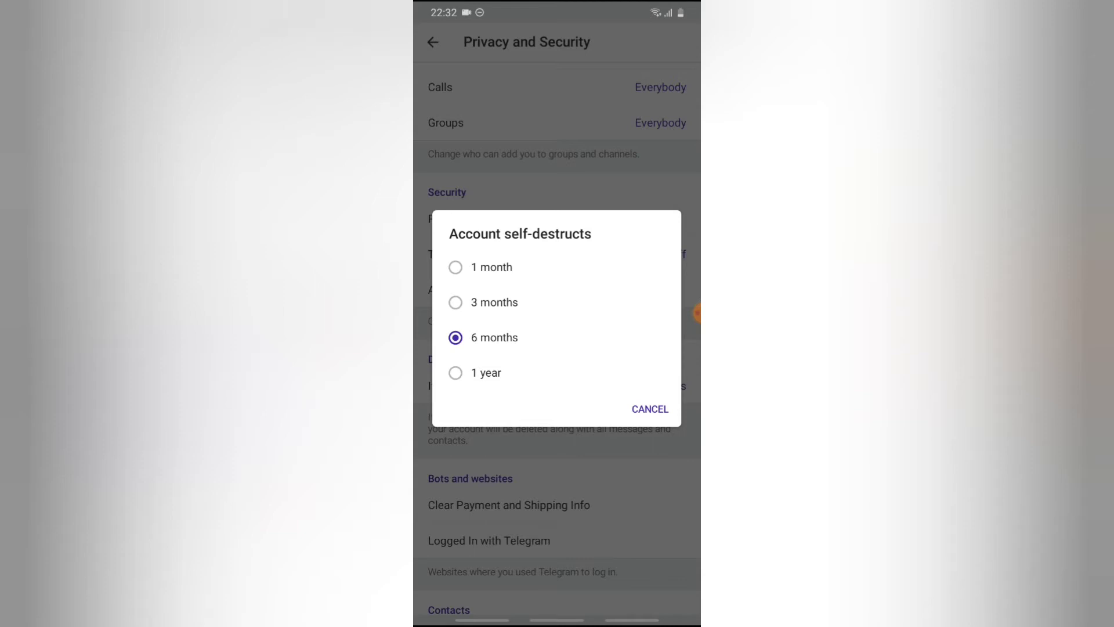
- Choose '1 month' as the account self-destruct period
left_click(455, 267)
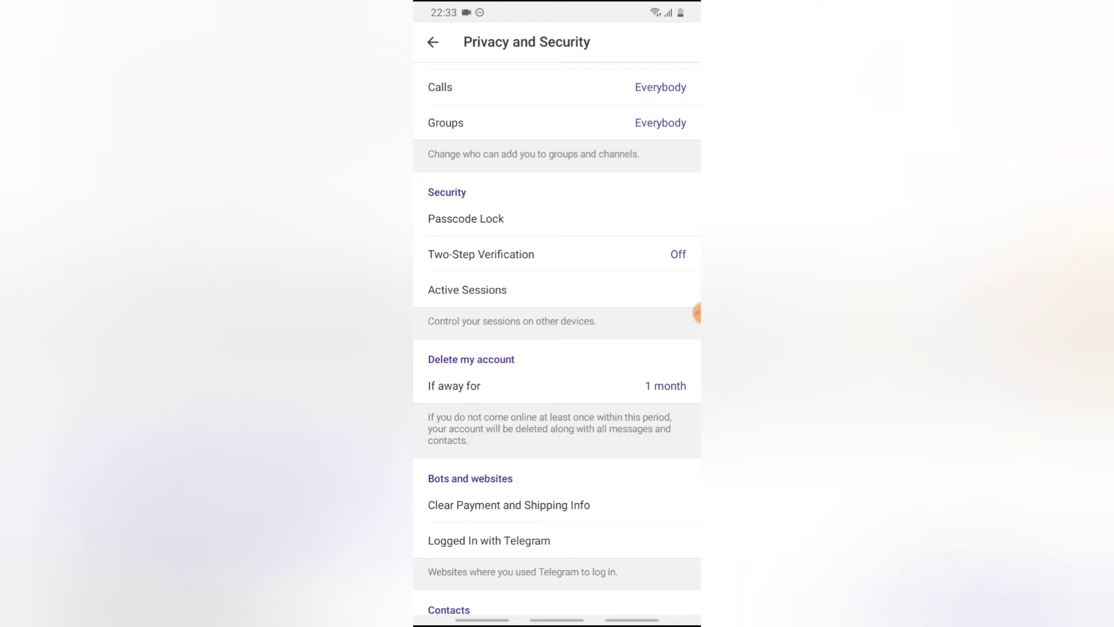
- Leave Telegram for the home screen and launch Chrome from the Google apps group
key("Escape")
key("Escape")
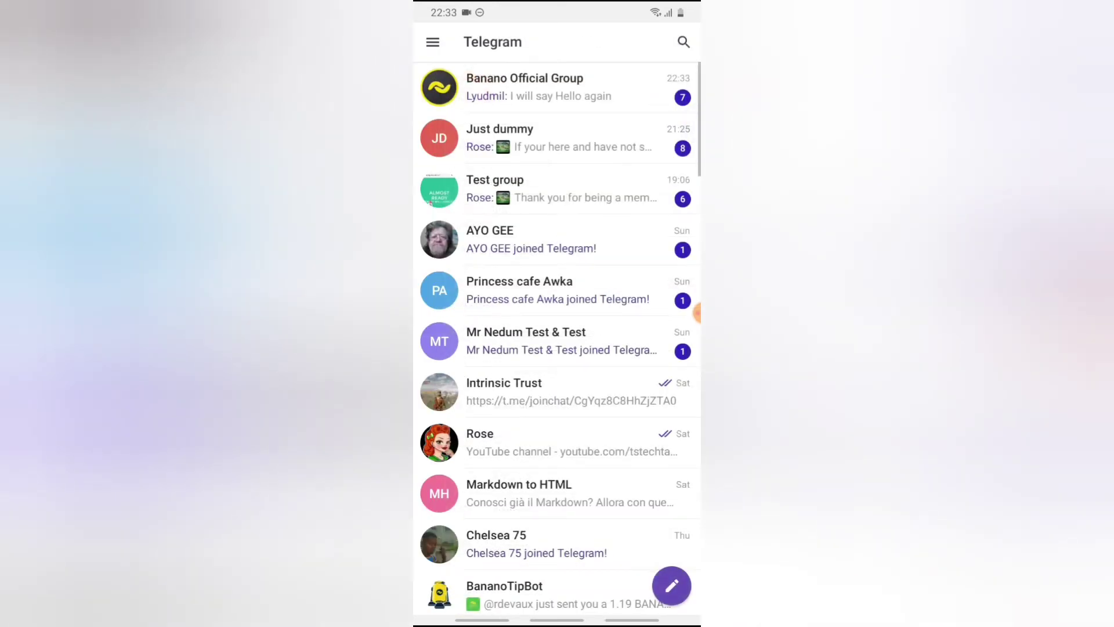
key("super")
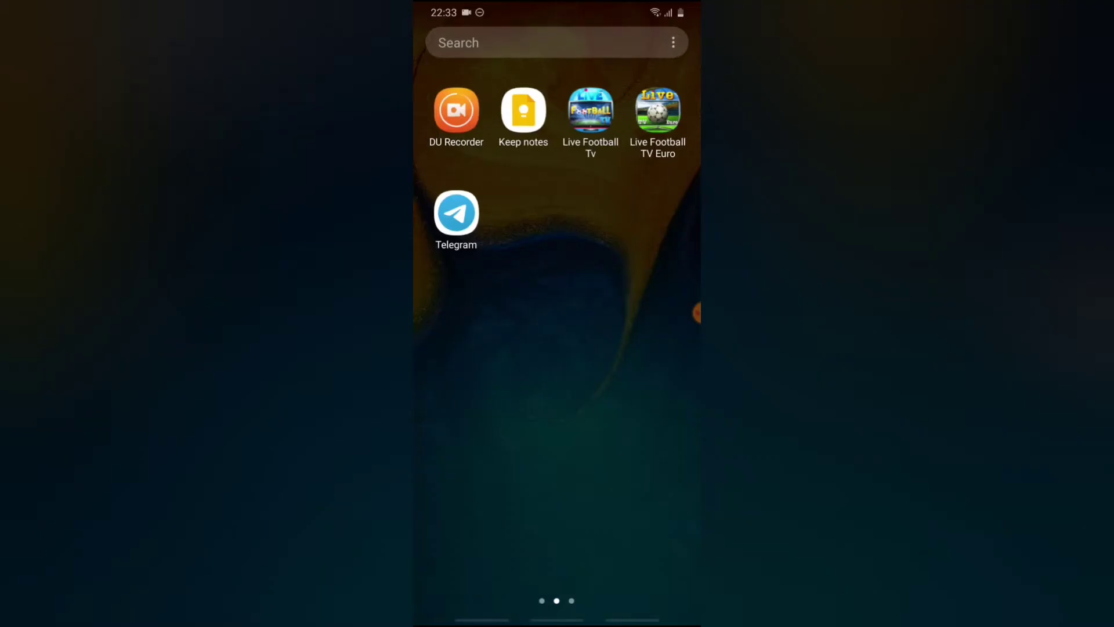
left_click_drag(465, 348, 667, 349)
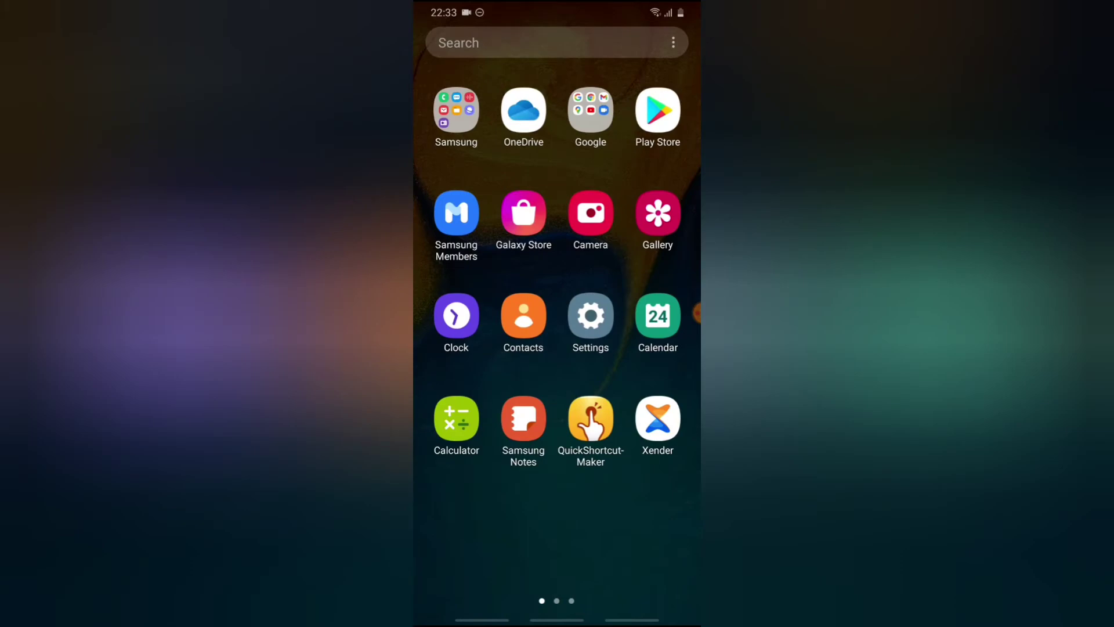
left_click(591, 110)
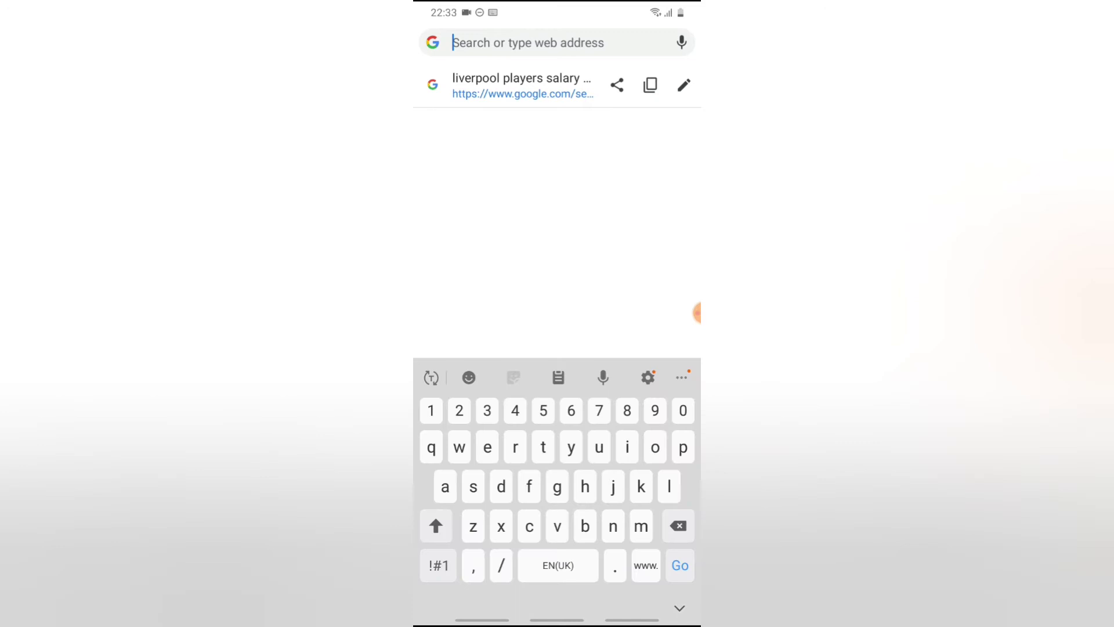
- Load my.telegram.org/auth in Chrome's address bar
type("my.t")
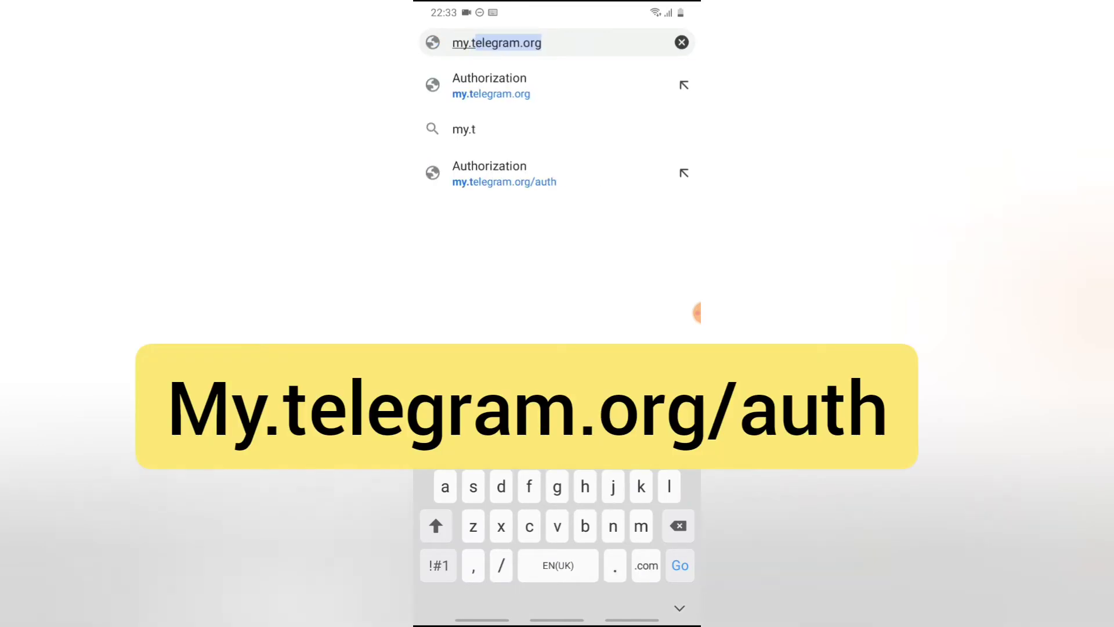
type("el")
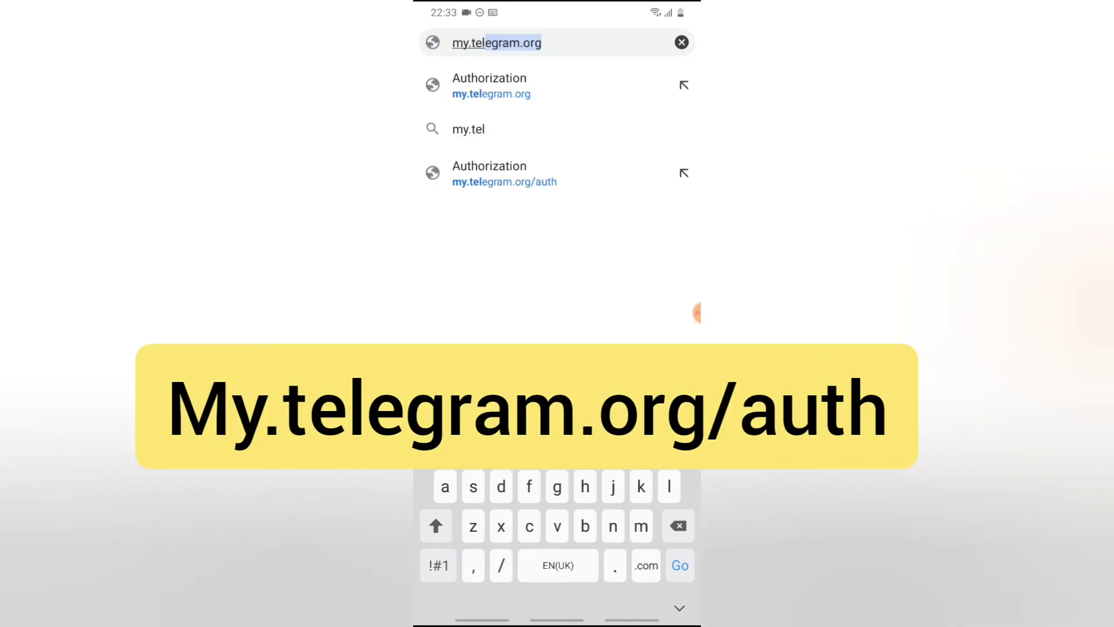
left_click(542, 43)
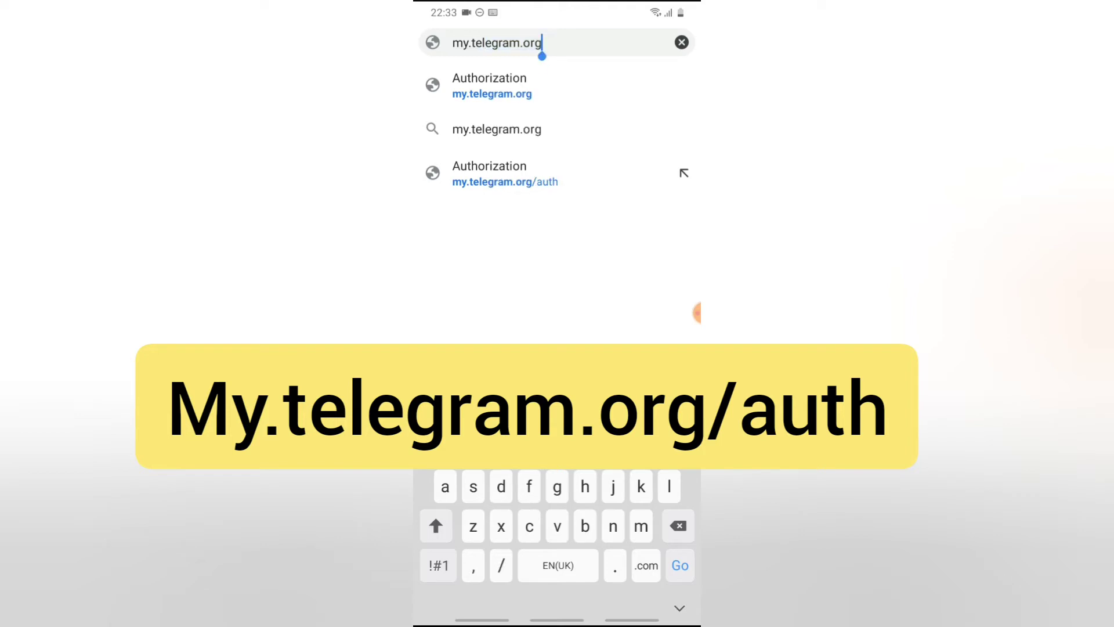
type("/")
left_click(445, 486)
type("uth")
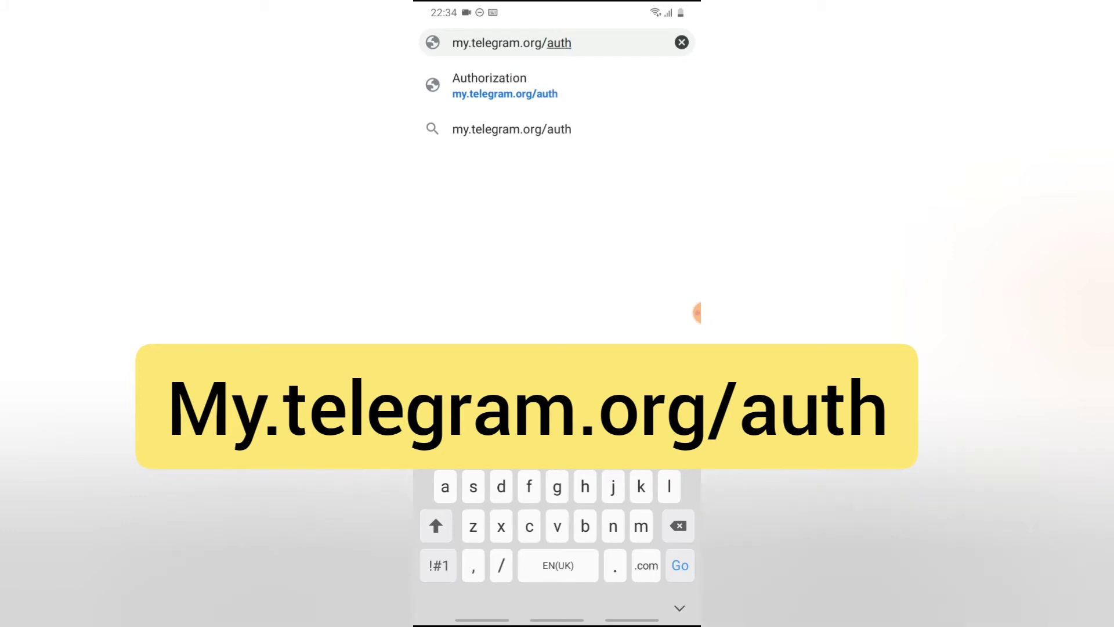
left_click(680, 565)
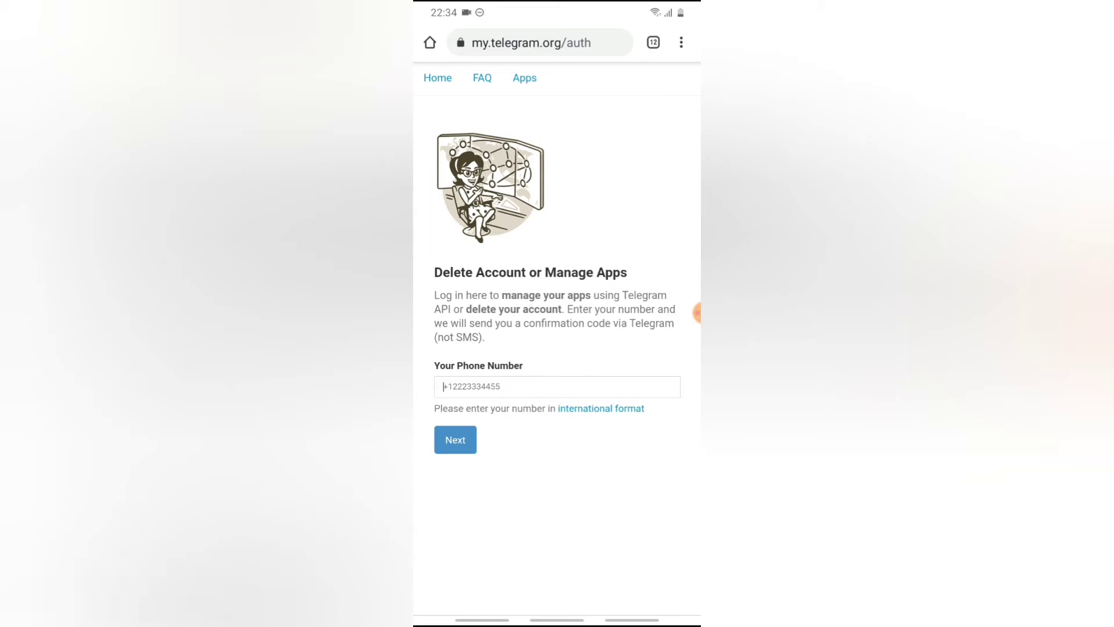
- Enter the account's phone number in international format and submit it for a confirmation code
left_click(557, 387)
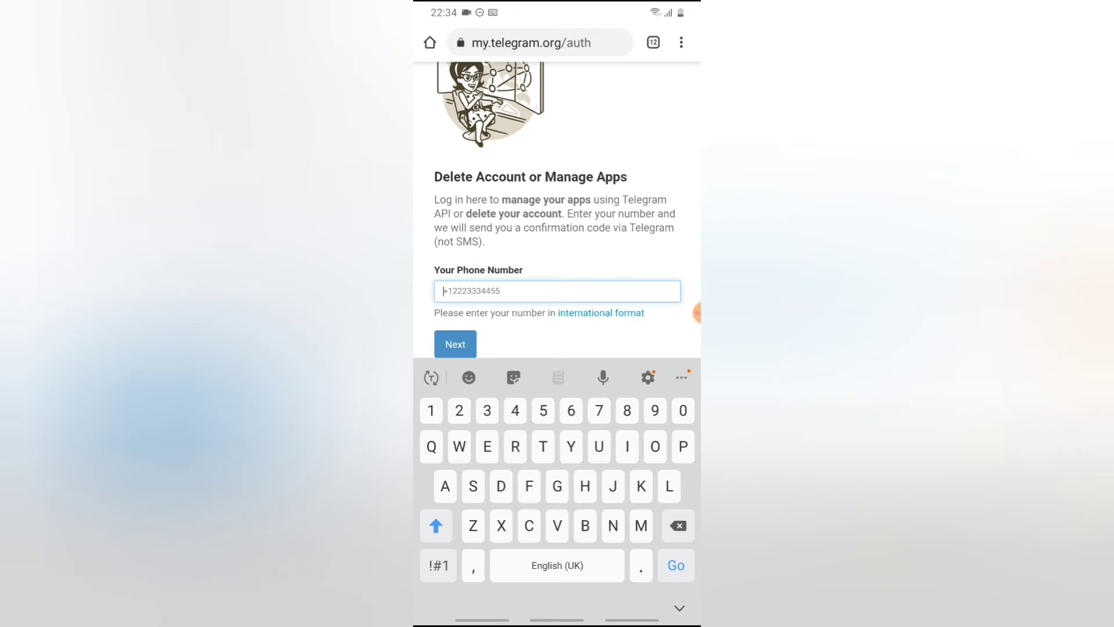
left_click(438, 565)
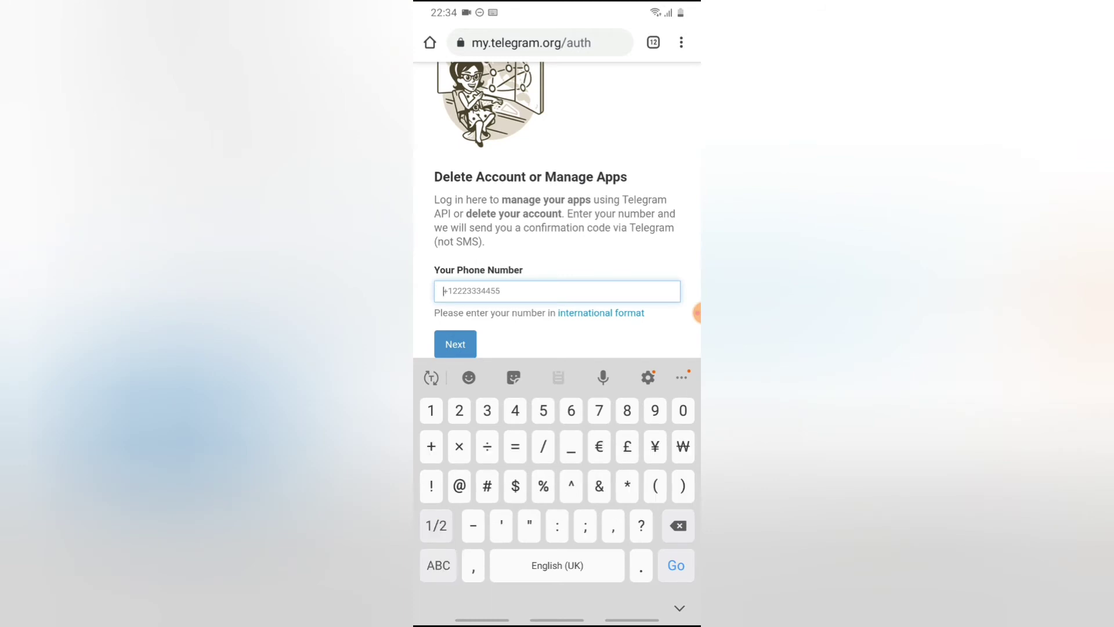
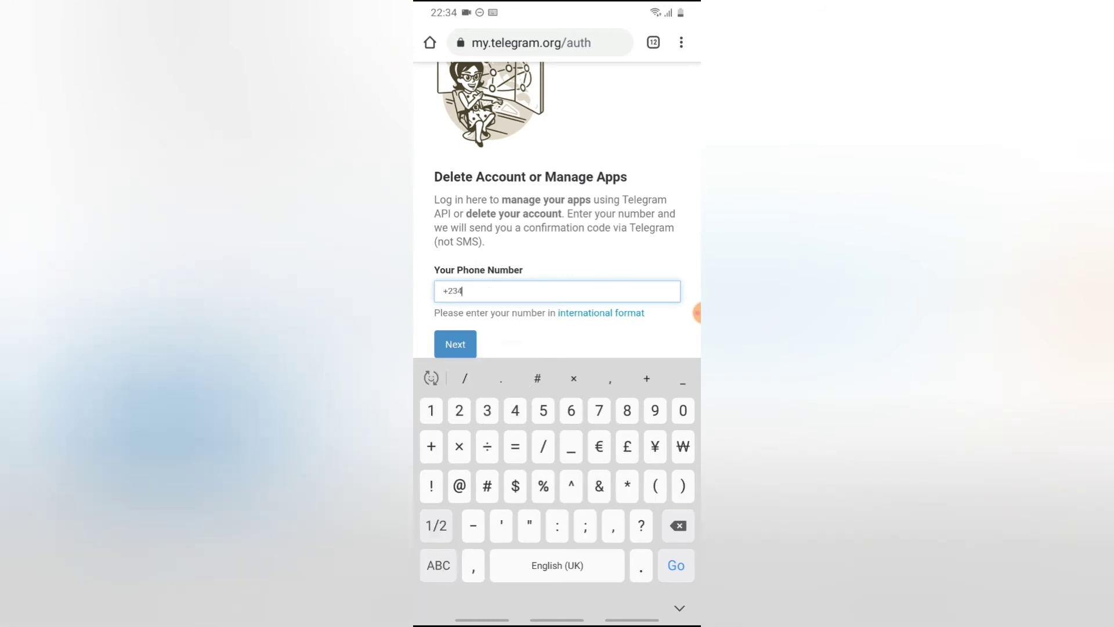
left_click(455, 344)
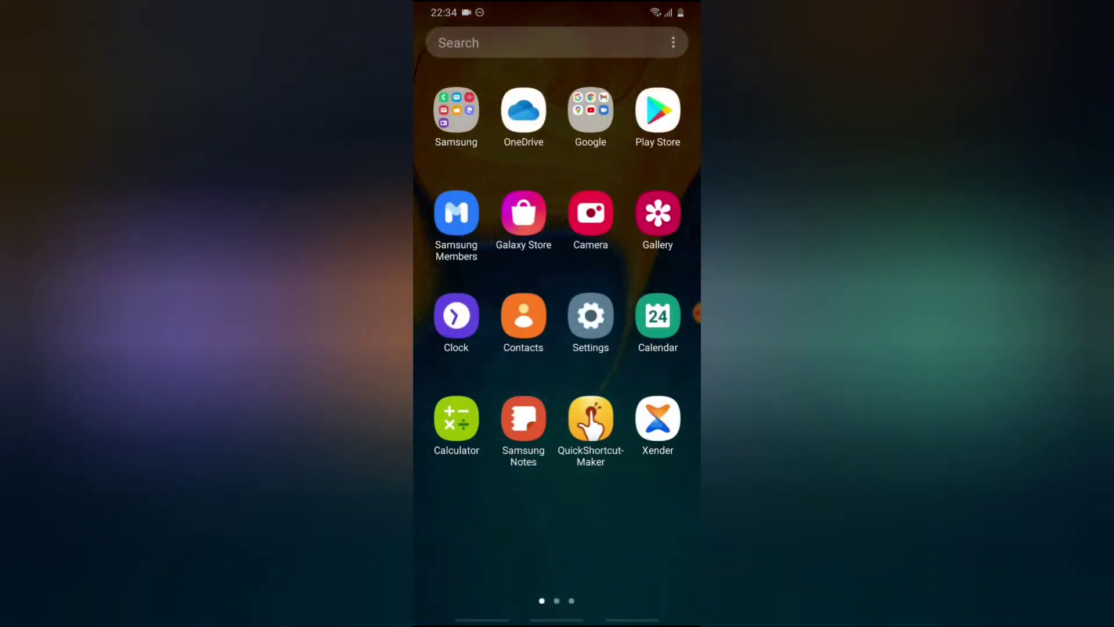
- Open Telegram, then dismiss Contacts from Recents and return to the my.telegram.org phone field in Chrome
left_click_drag(638, 348, 464, 348)
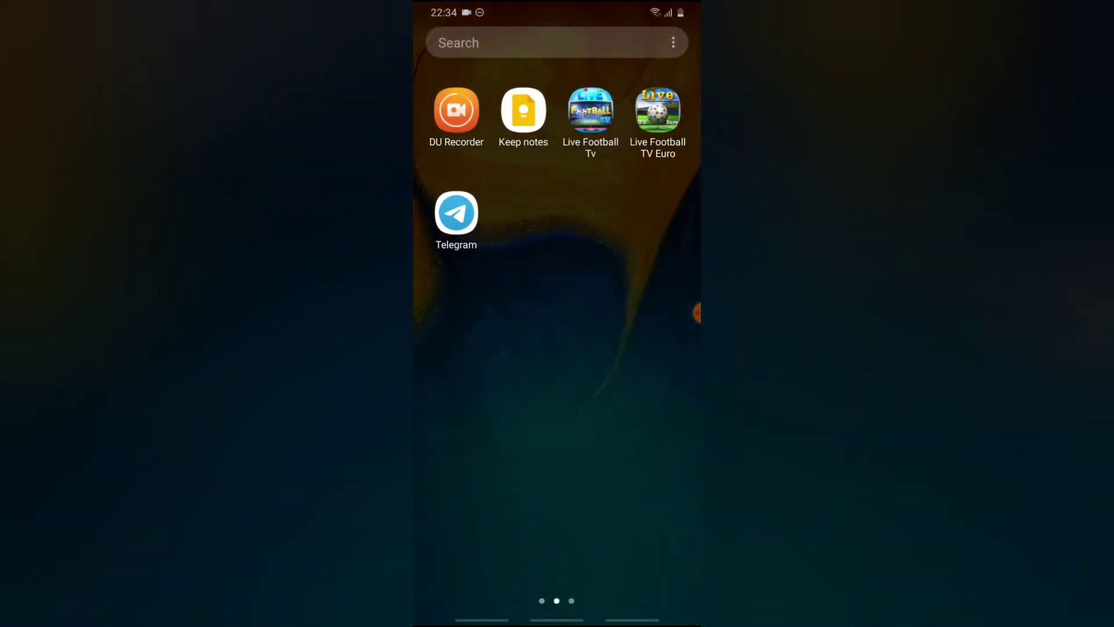
left_click(456, 213)
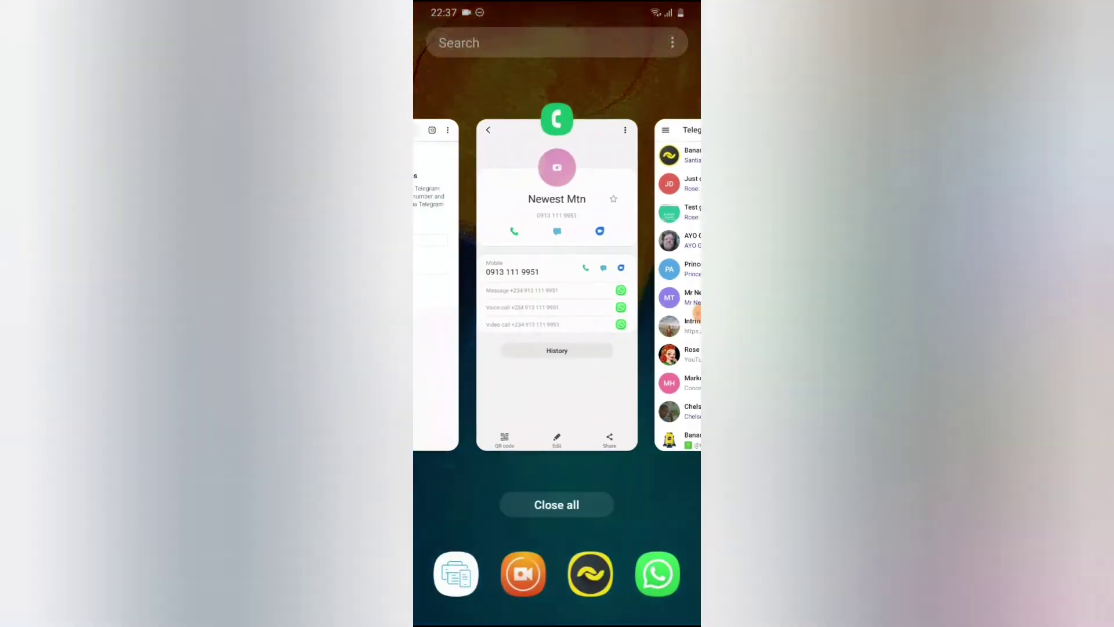
left_click_drag(557, 290, 557, 69)
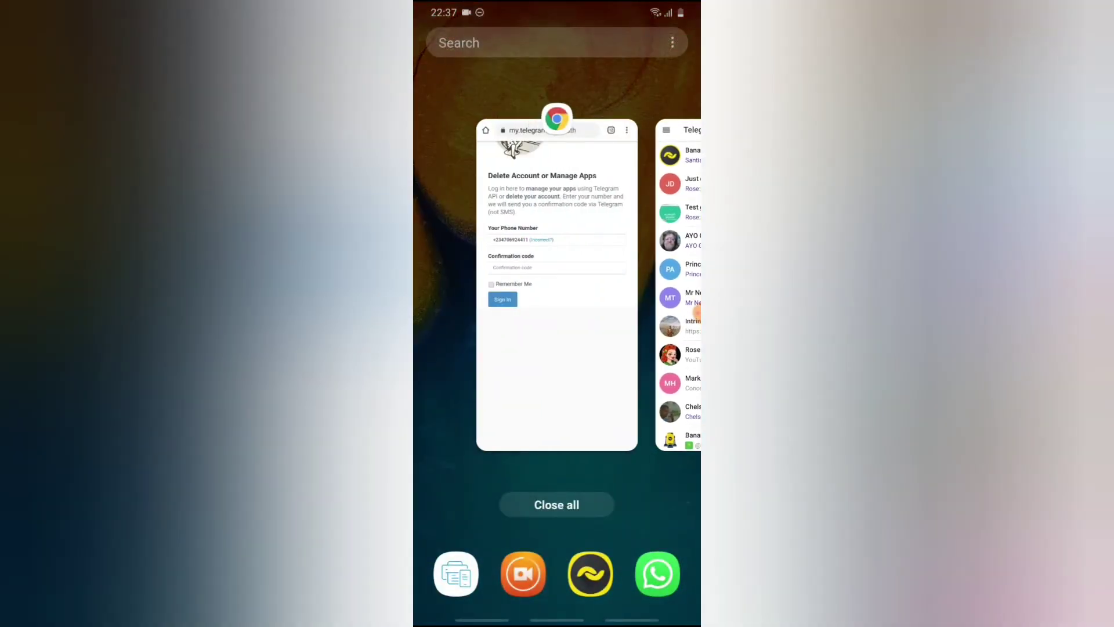
left_click(557, 290)
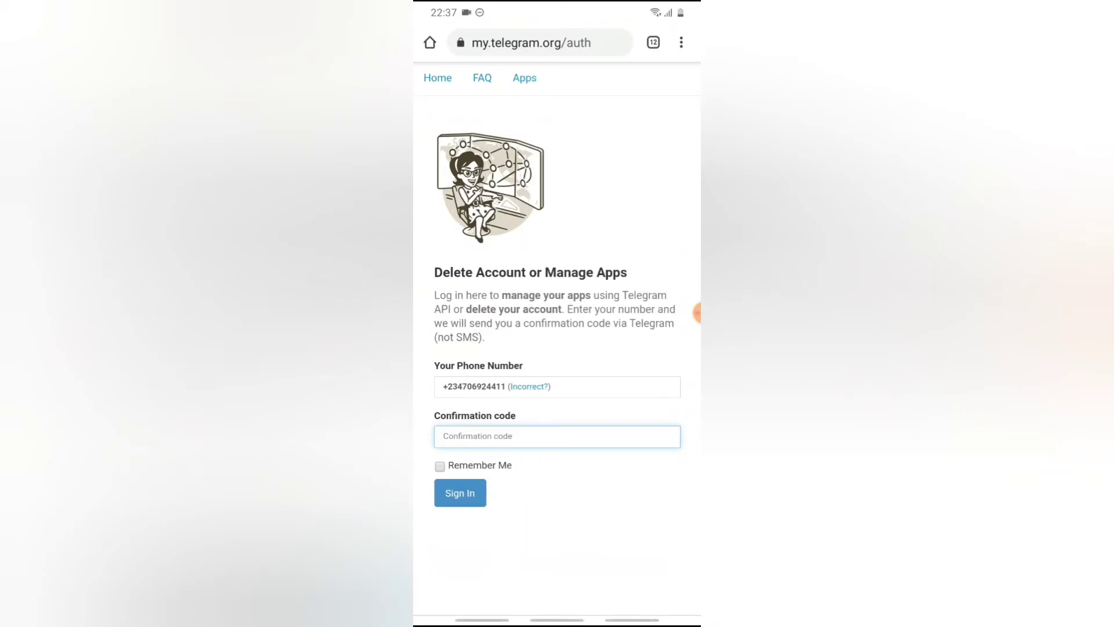
left_click(557, 386)
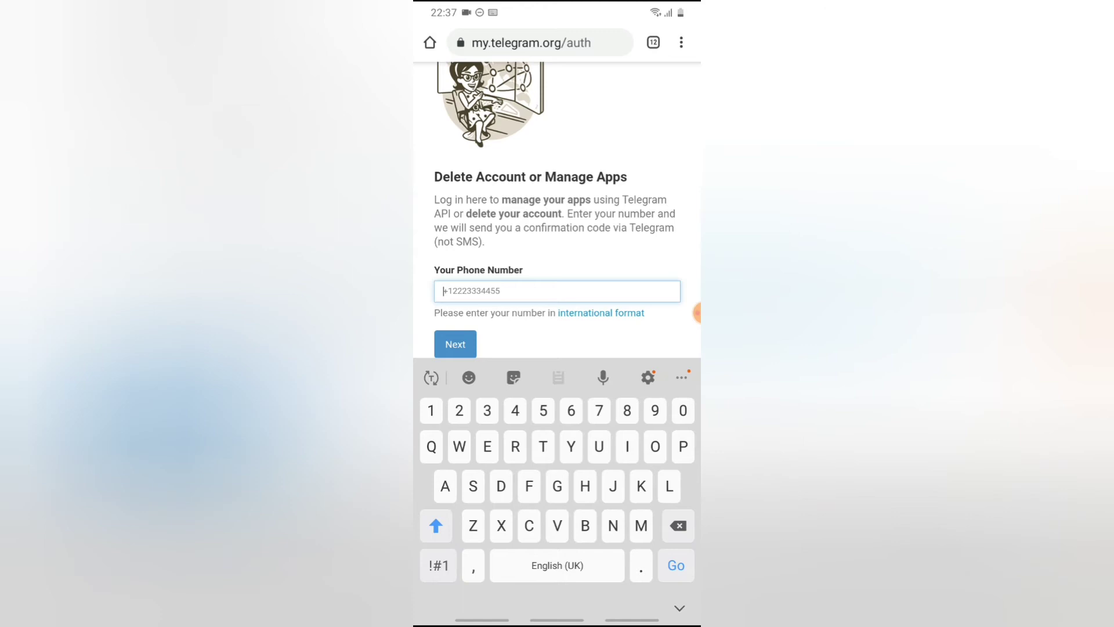
- Paste the copied phone number into Your Phone Number and delete its leading zero
left_click(444, 291)
left_click(444, 303)
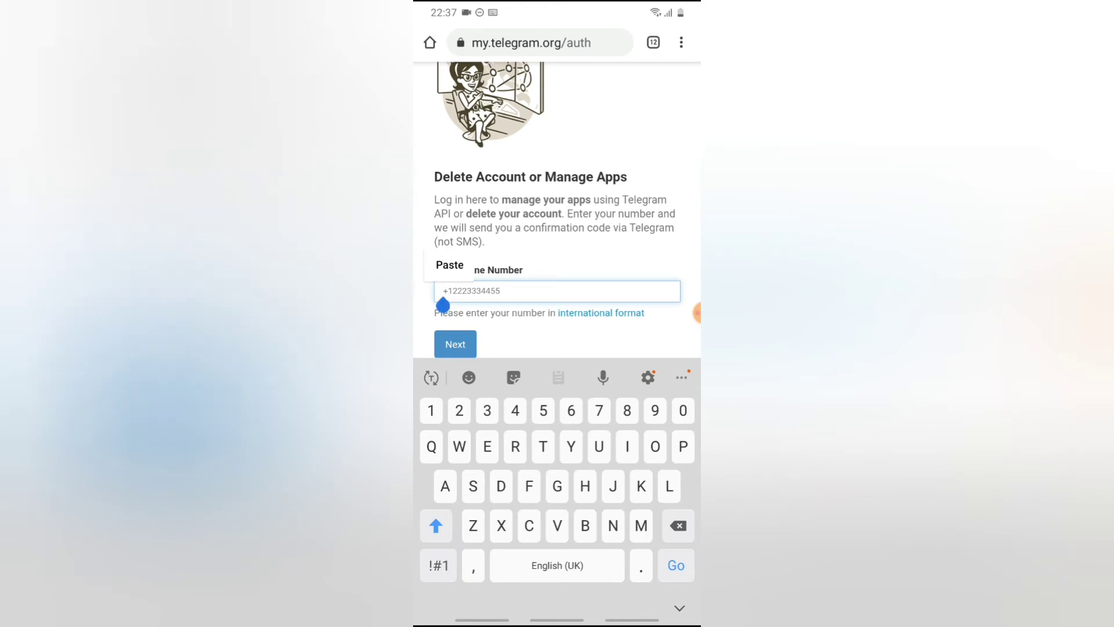
left_click(447, 258)
left_click(445, 291)
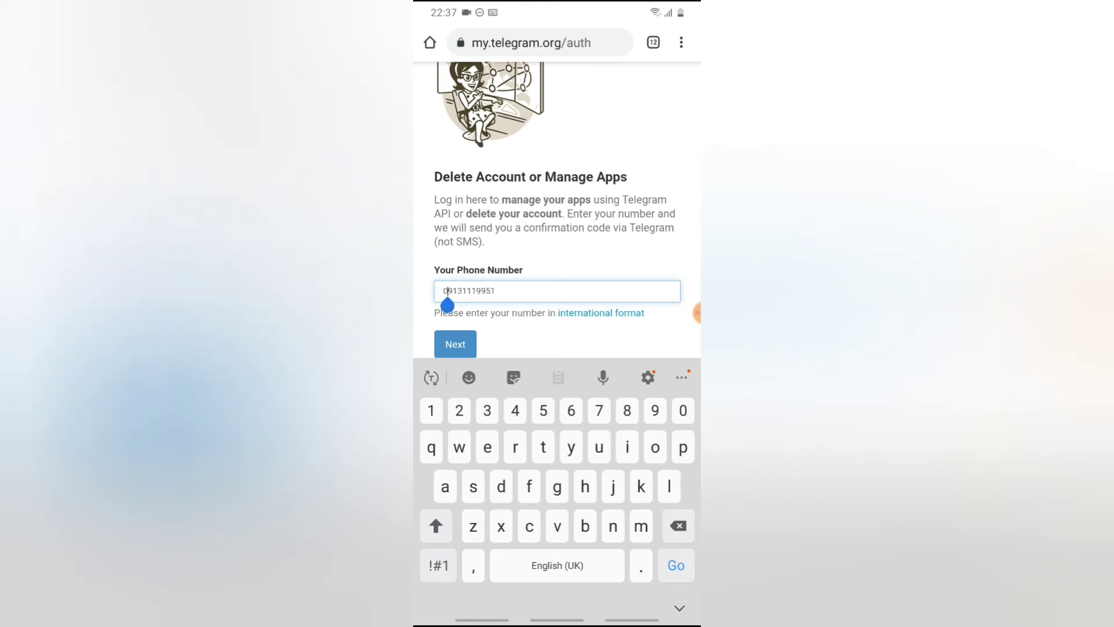
key("BackSpace")
- Add the + and international country code to the number and submit it
left_click(439, 565)
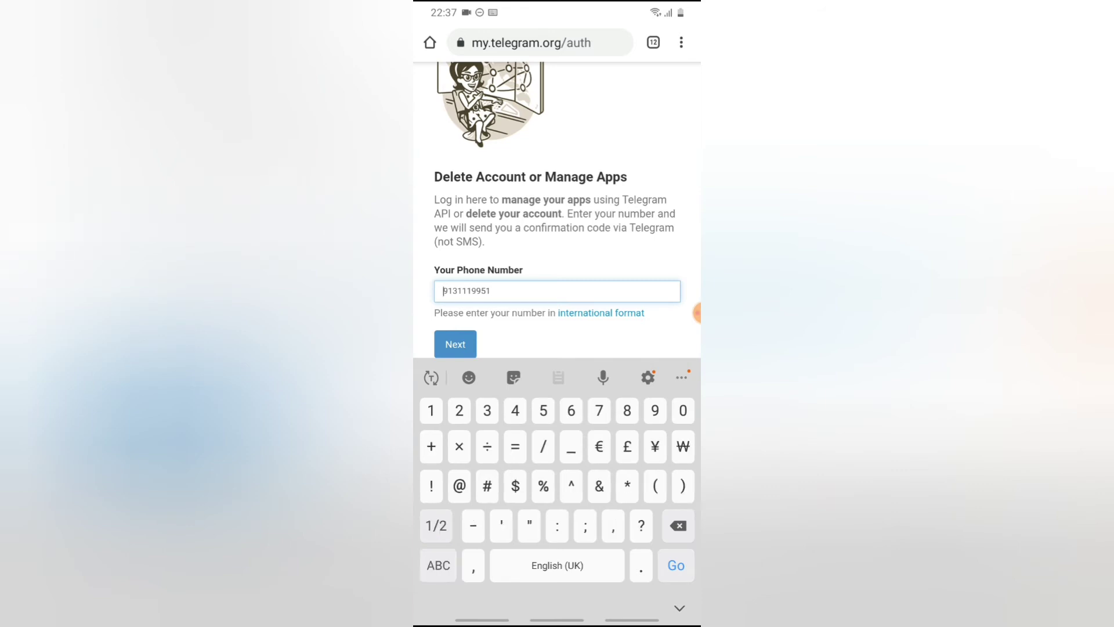
left_click(435, 525)
left_click(435, 525)
left_click(431, 446)
type("235")
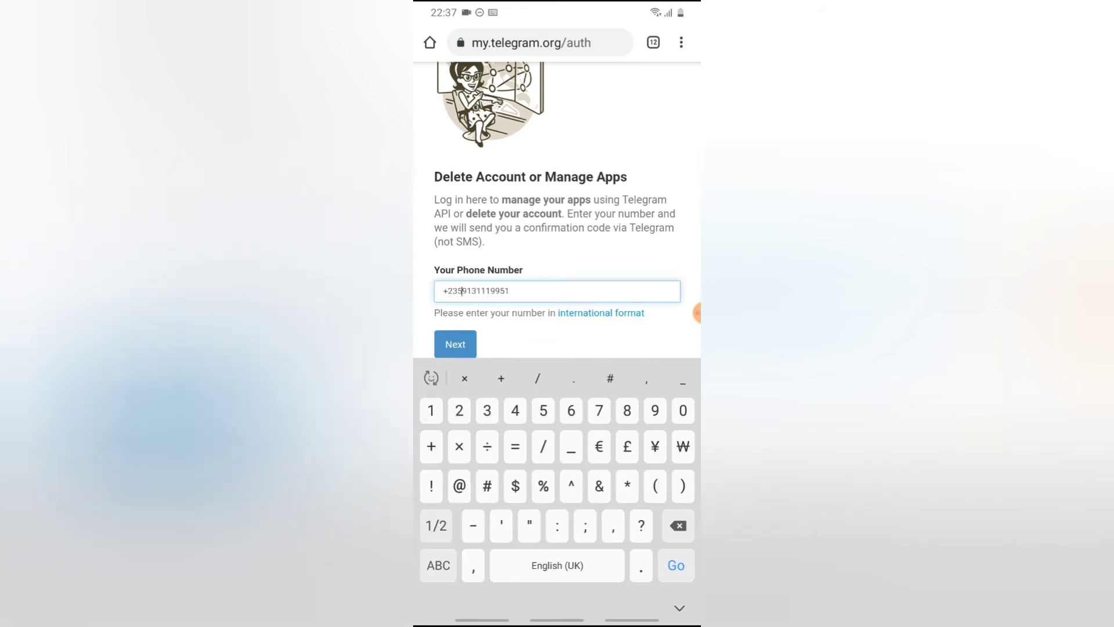
key("BackSpace")
type("4")
key("Return")
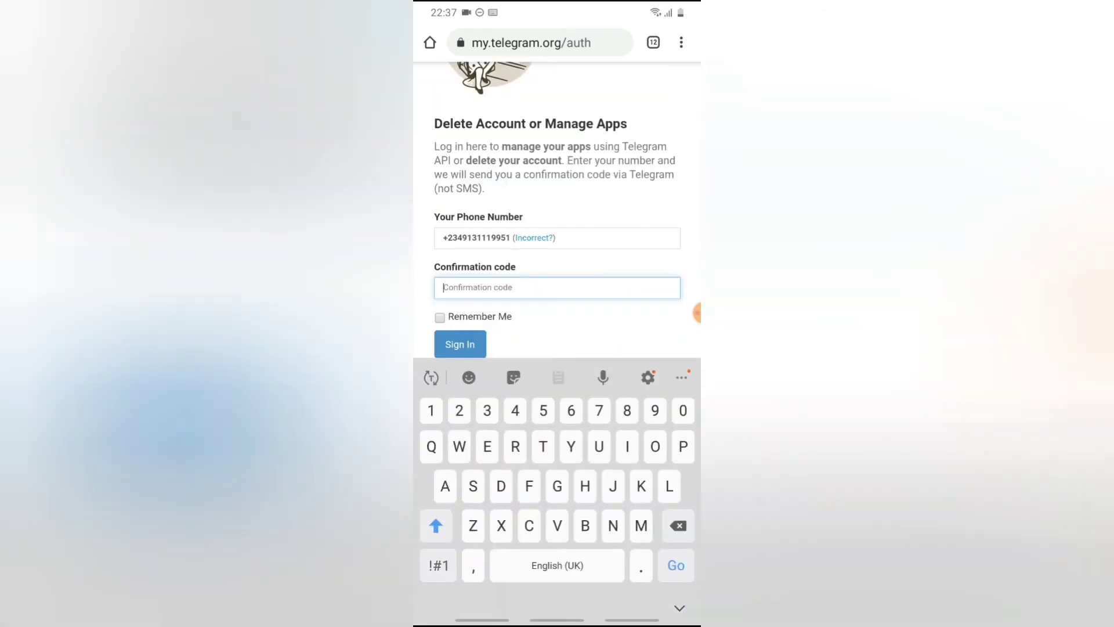
- In Telegram, copy the web login code message from the service chat and paste it into the message box
left_click_drag(481, 620, 482, 510)
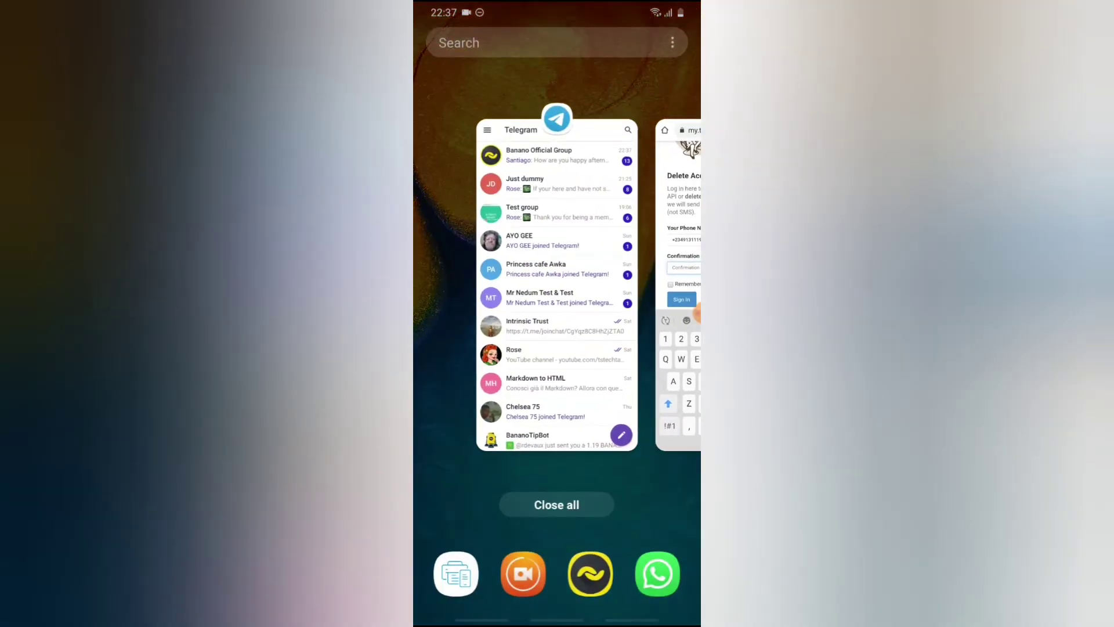
left_click(557, 285)
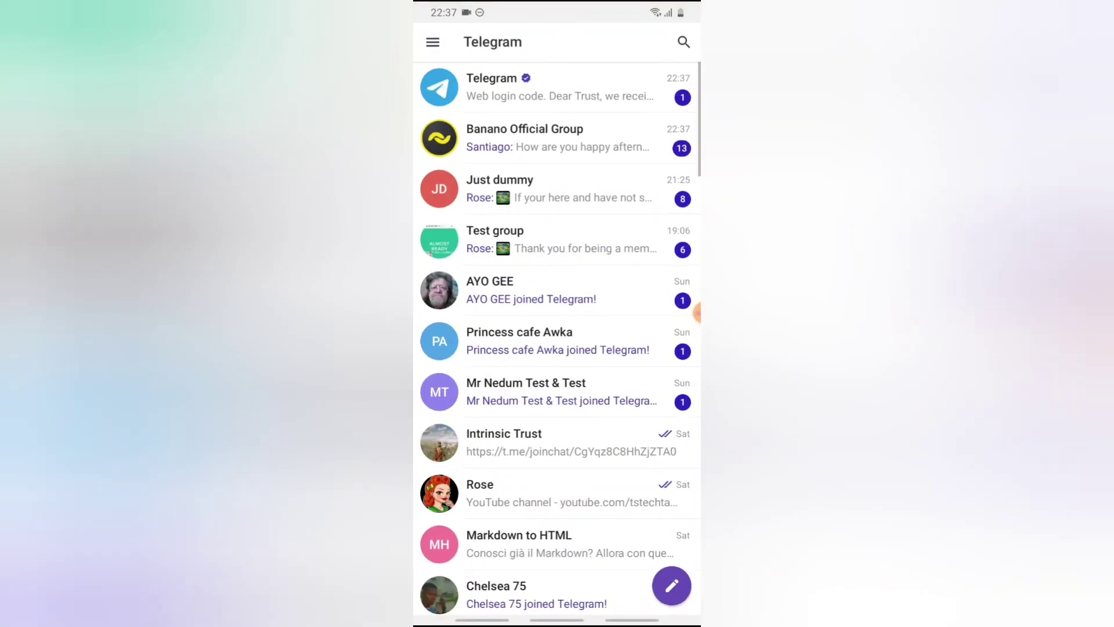
left_click(557, 87)
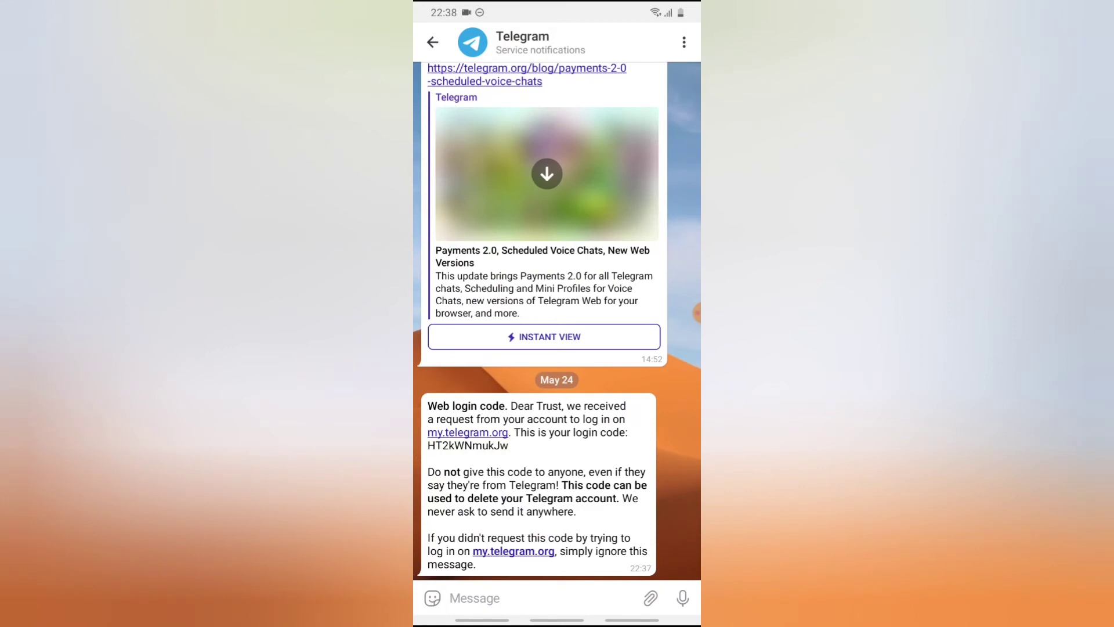
left_click(538, 482)
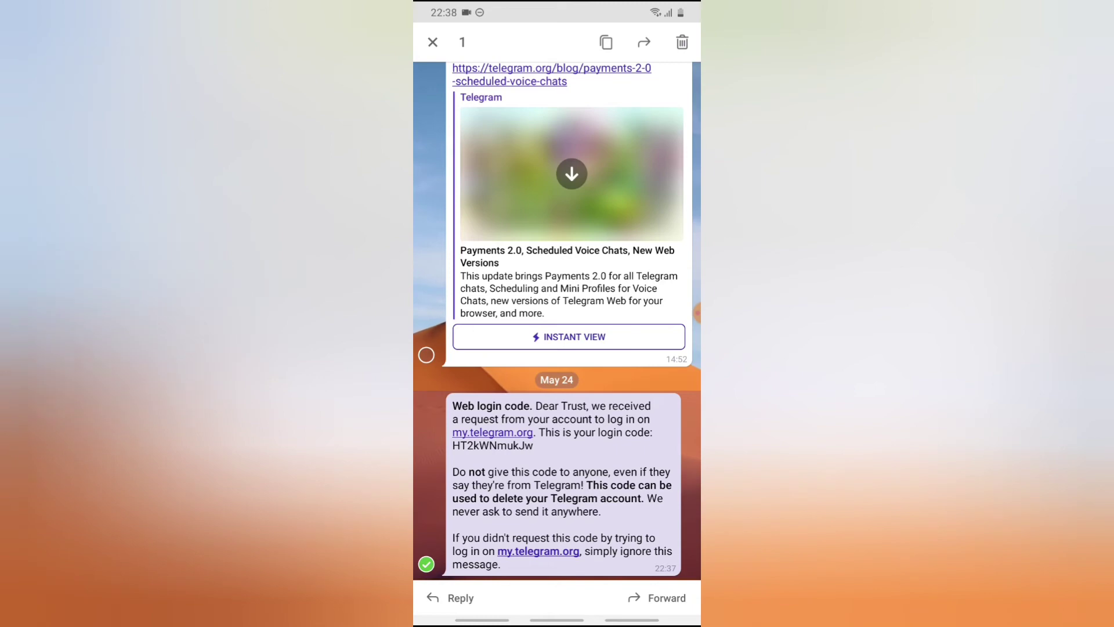
left_click(606, 41)
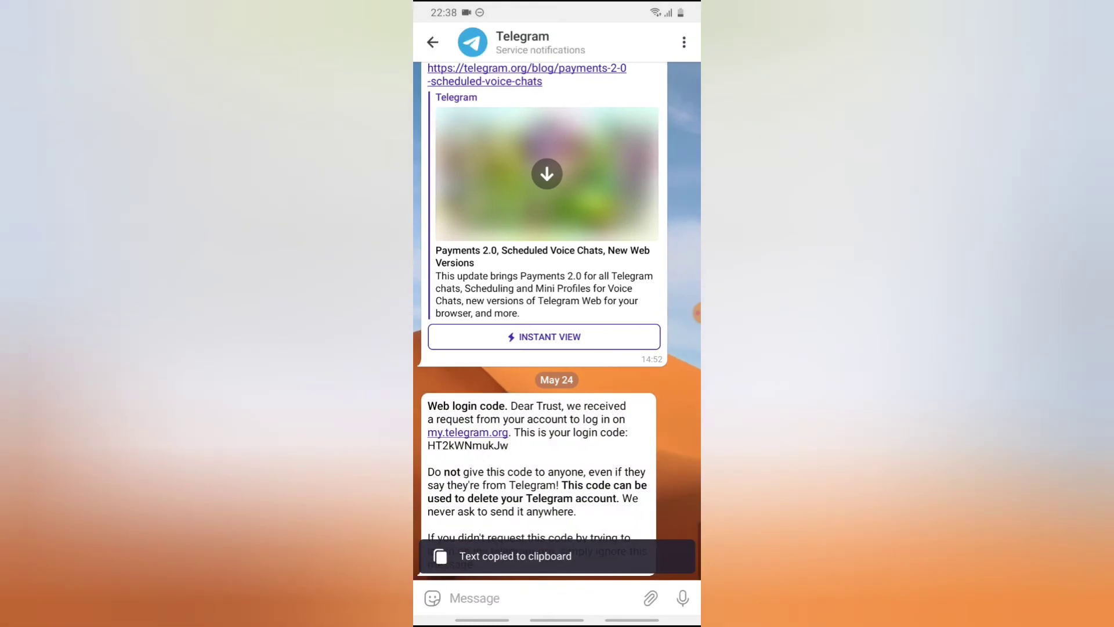
left_click(450, 598)
left_click(454, 567)
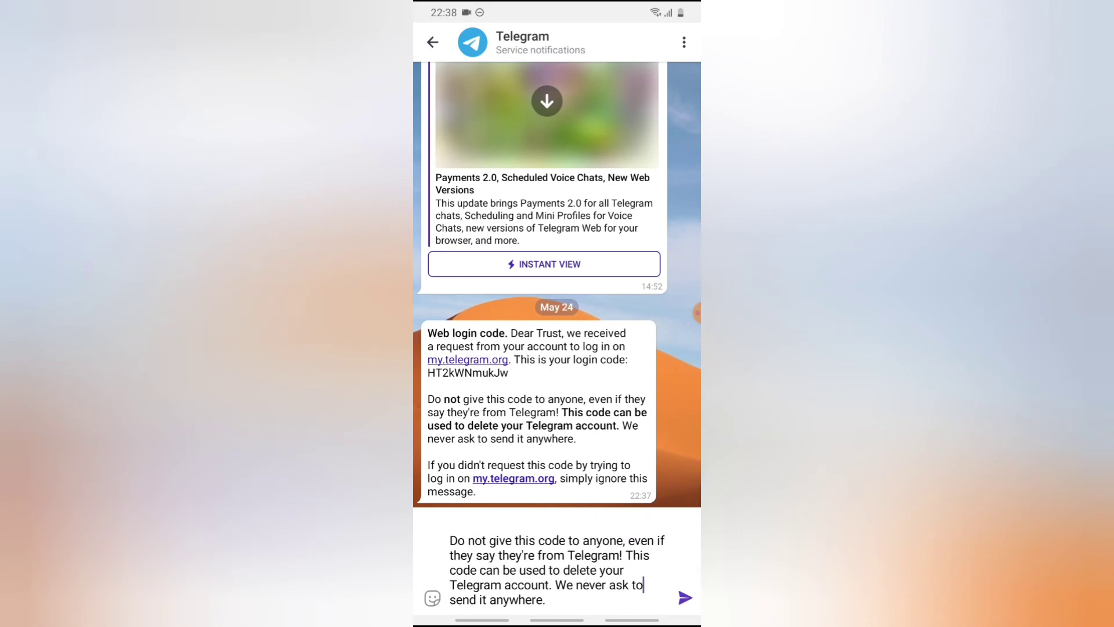
- Select only the login code within the pasted text and copy it
scroll(557, 557, "up", 2)
left_click_drag(539, 567, 477, 552)
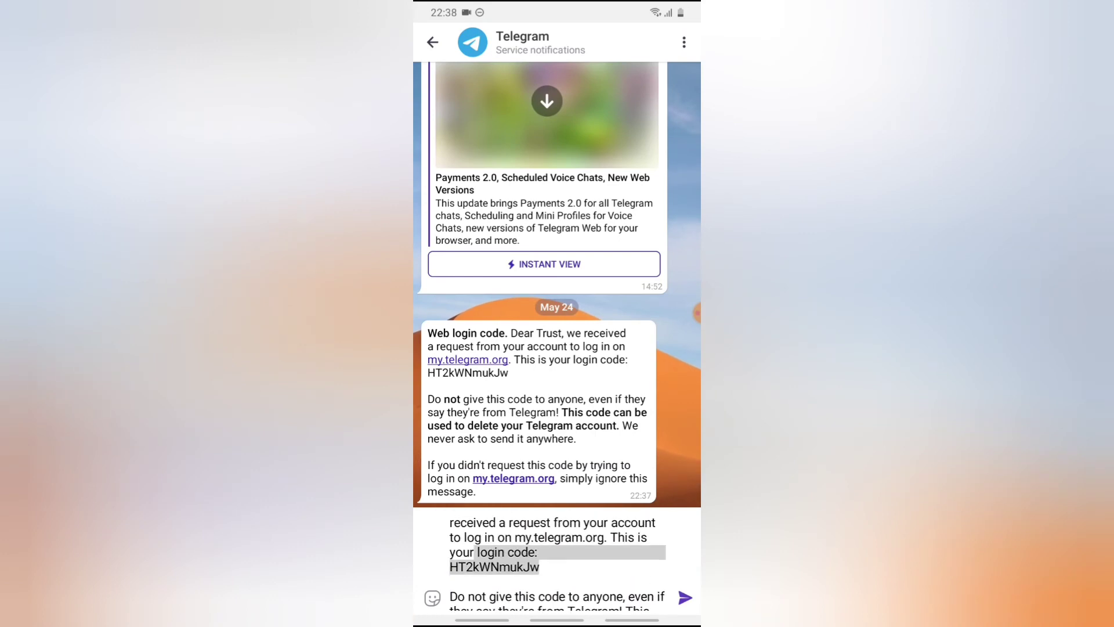
left_click_drag(539, 578, 473, 586)
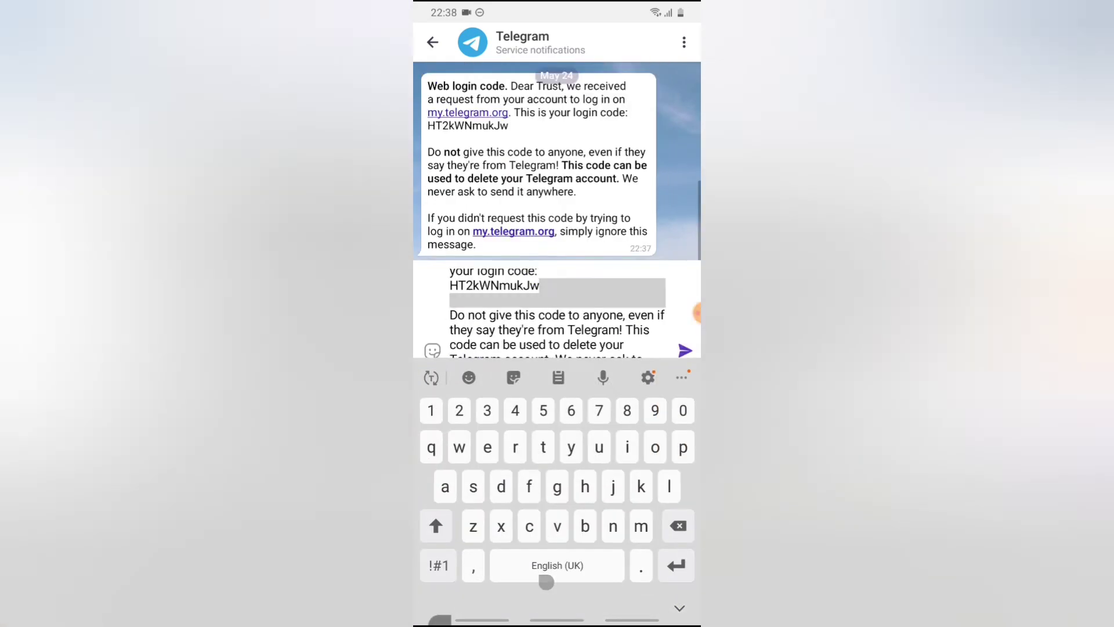
left_click(438, 370)
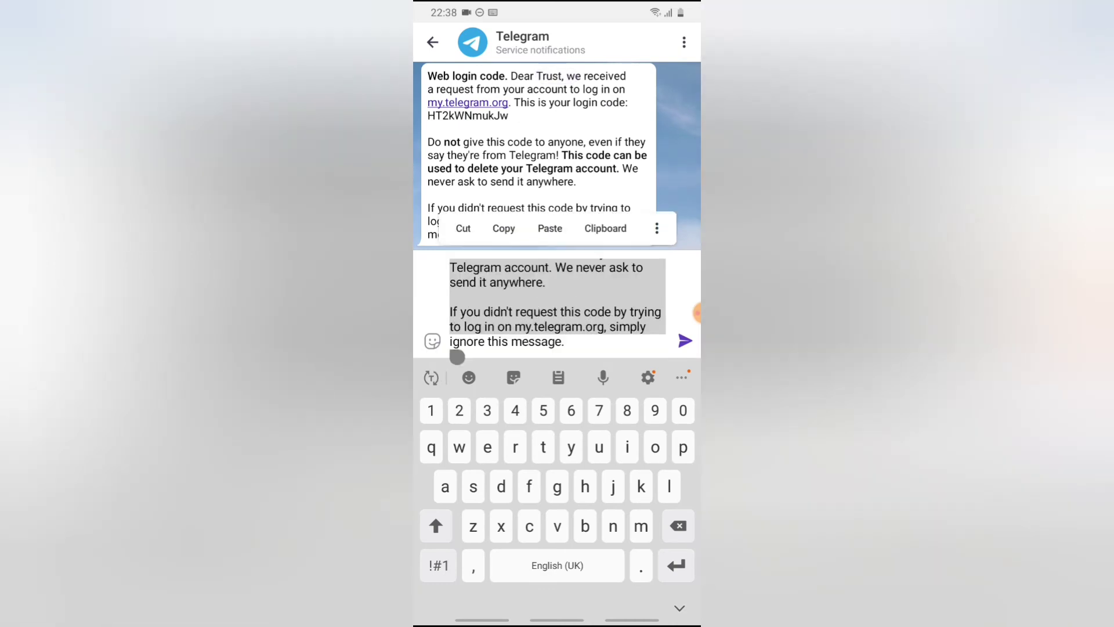
scroll(557, 305, "up", 2)
scroll(557, 305, "up", 2)
left_click_drag(510, 308, 438, 320)
scroll(557, 305, "down", 5)
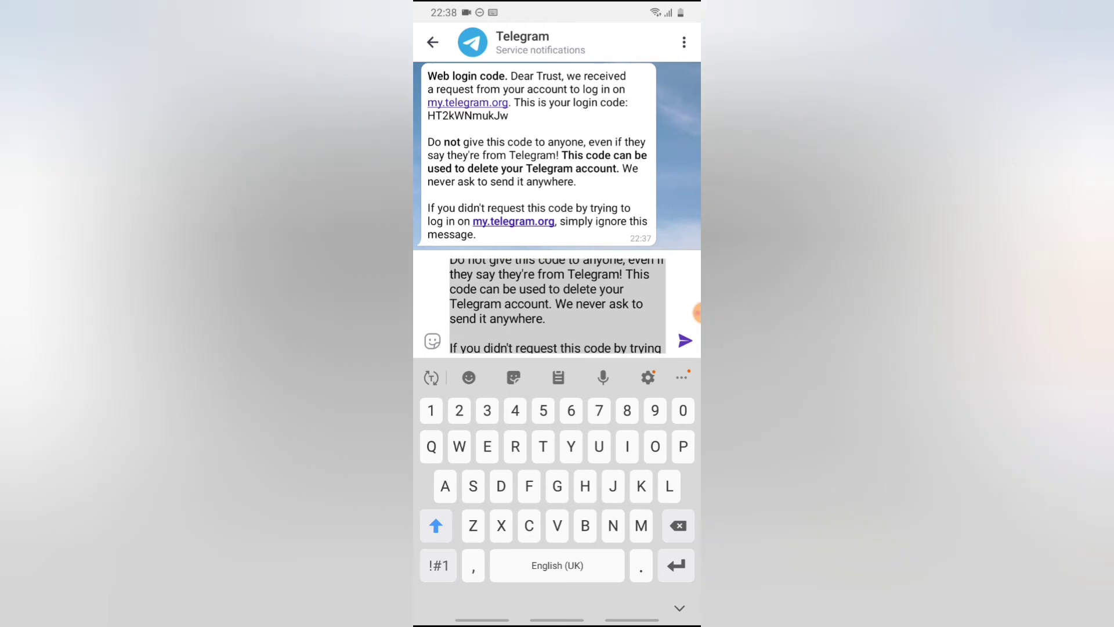
scroll(497, 290, "up", 3)
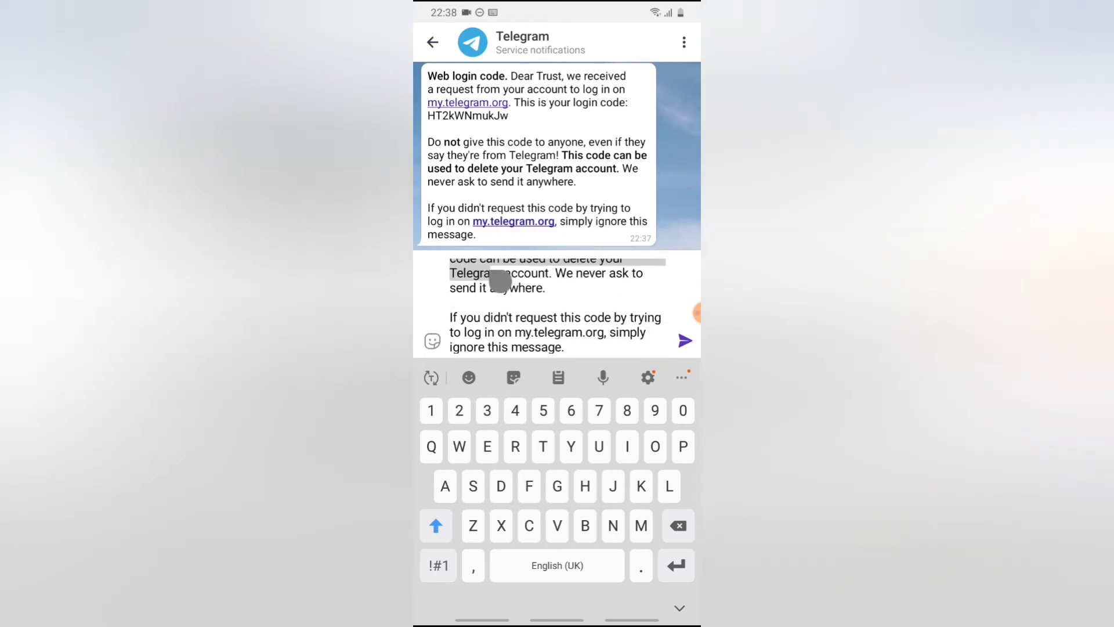
mouse_move(447, 277)
left_mouse_down()
mouse_move(450, 258)
mouse_move(442, 298)
mouse_move(461, 312)
mouse_move(546, 297)
left_mouse_up()
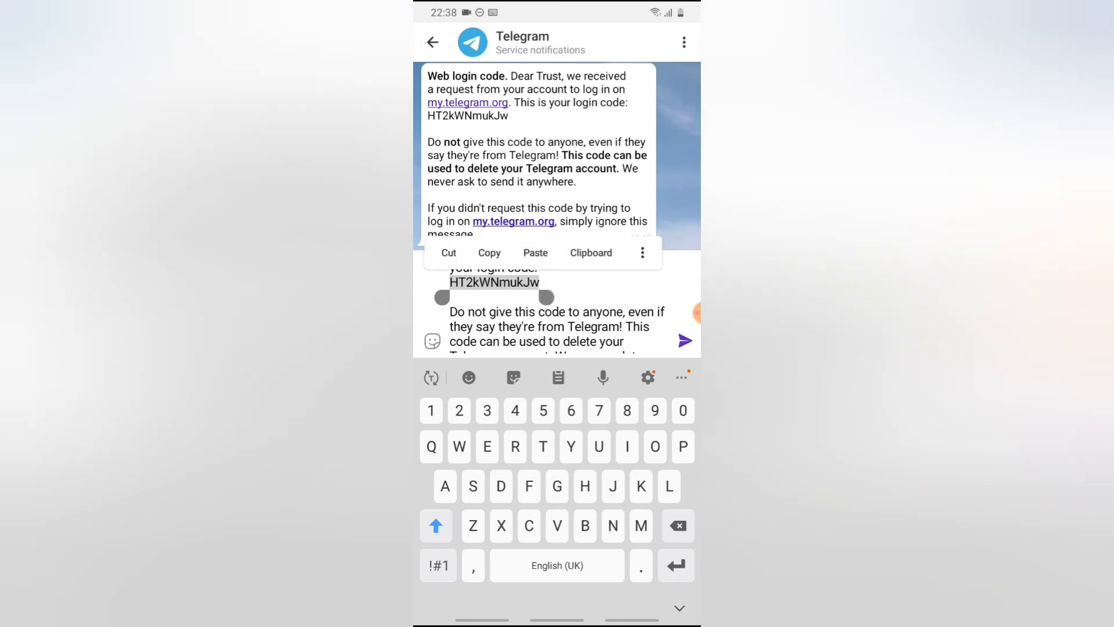
left_click(489, 253)
- Back in Chrome, paste the login code into the Confirmation code field and sign in
left_click_drag(482, 619, 482, 522)
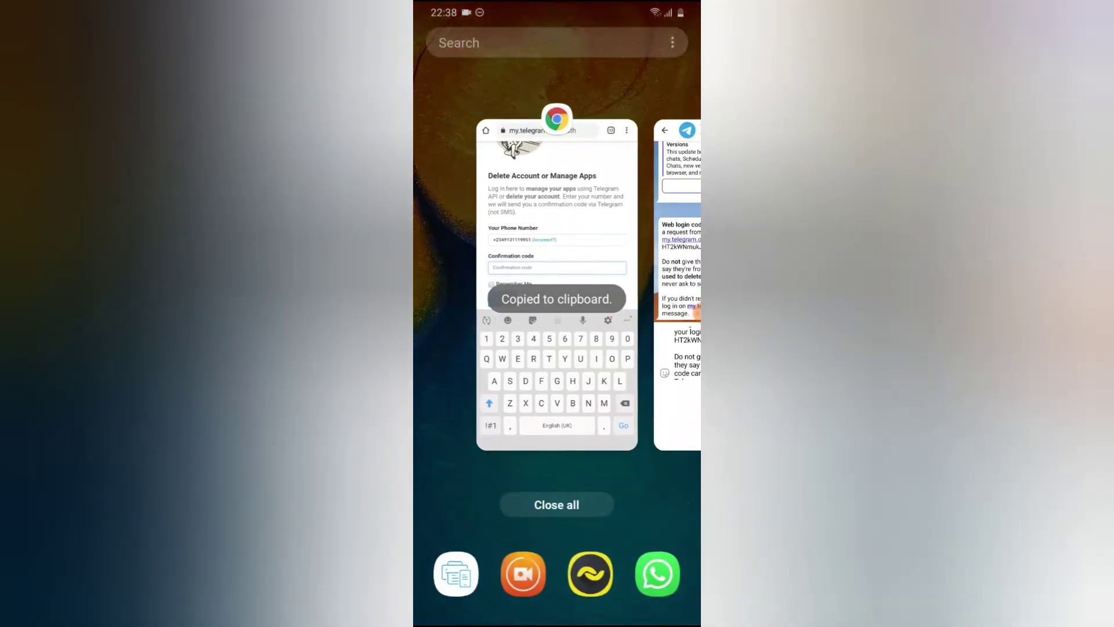
left_click(557, 232)
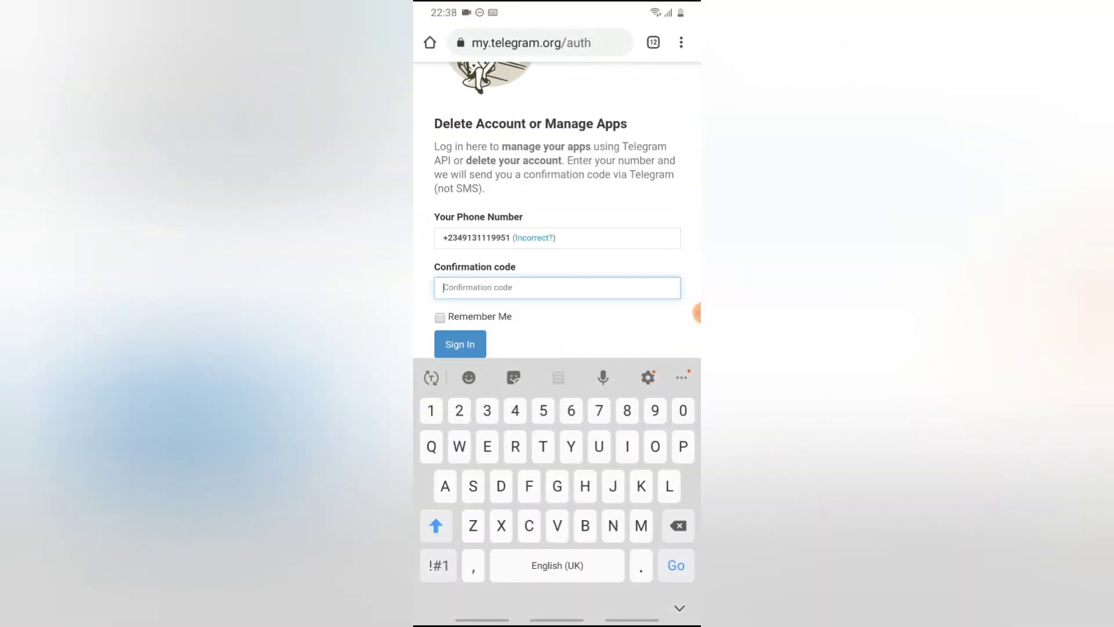
left_click(443, 287)
left_click(457, 262)
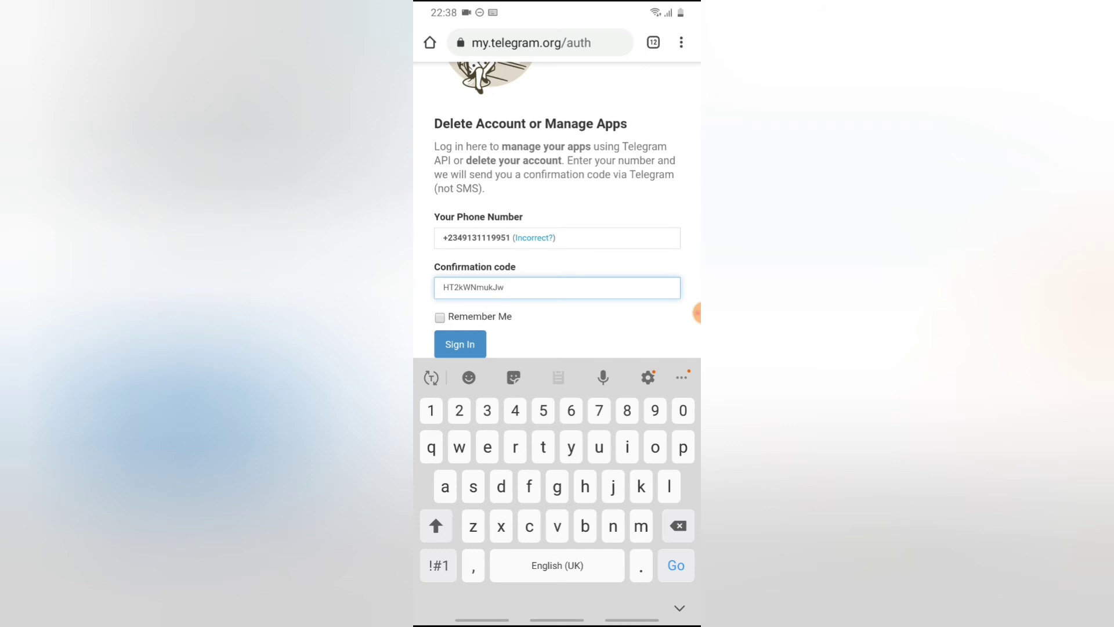
left_click(460, 344)
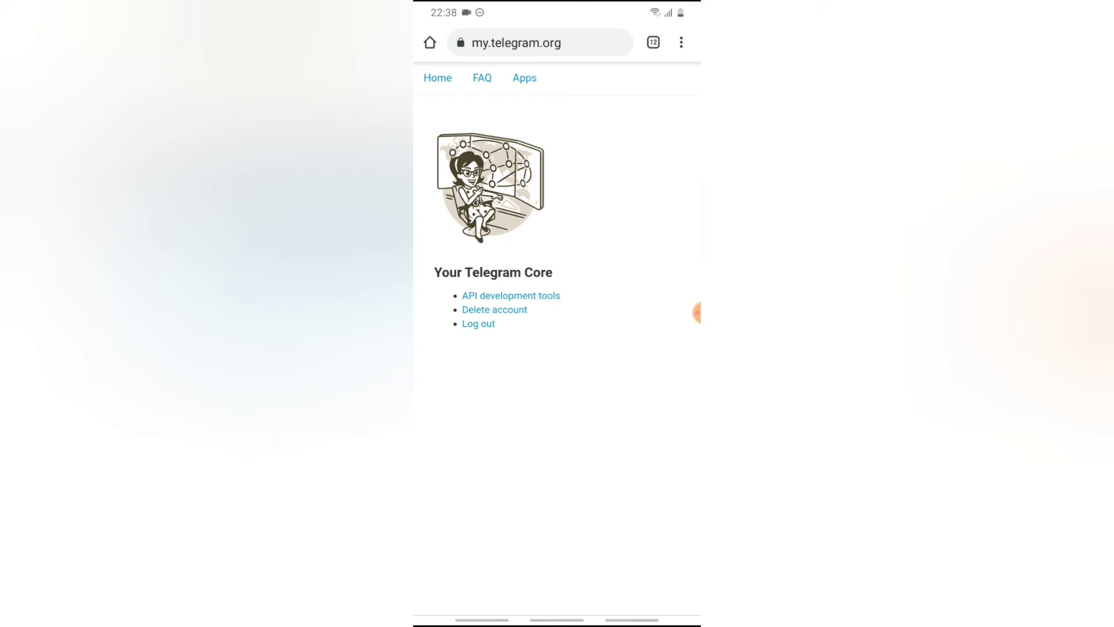
- Go to the Delete Your Account form from Telegram Core and scroll through its fields
left_click(494, 309)
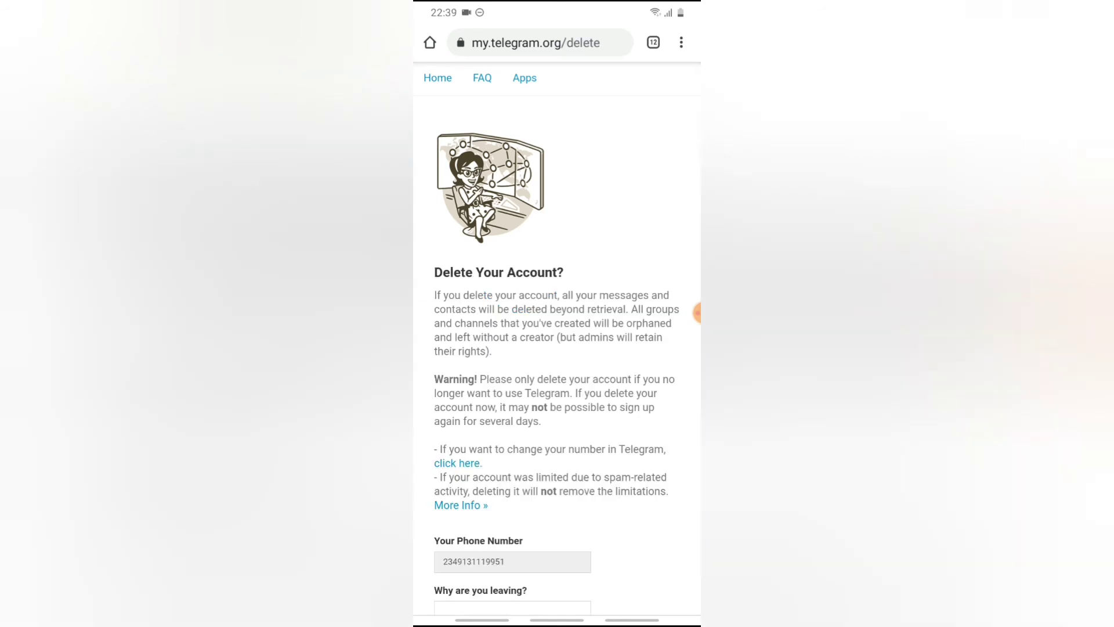
scroll(557, 348, "down", 2)
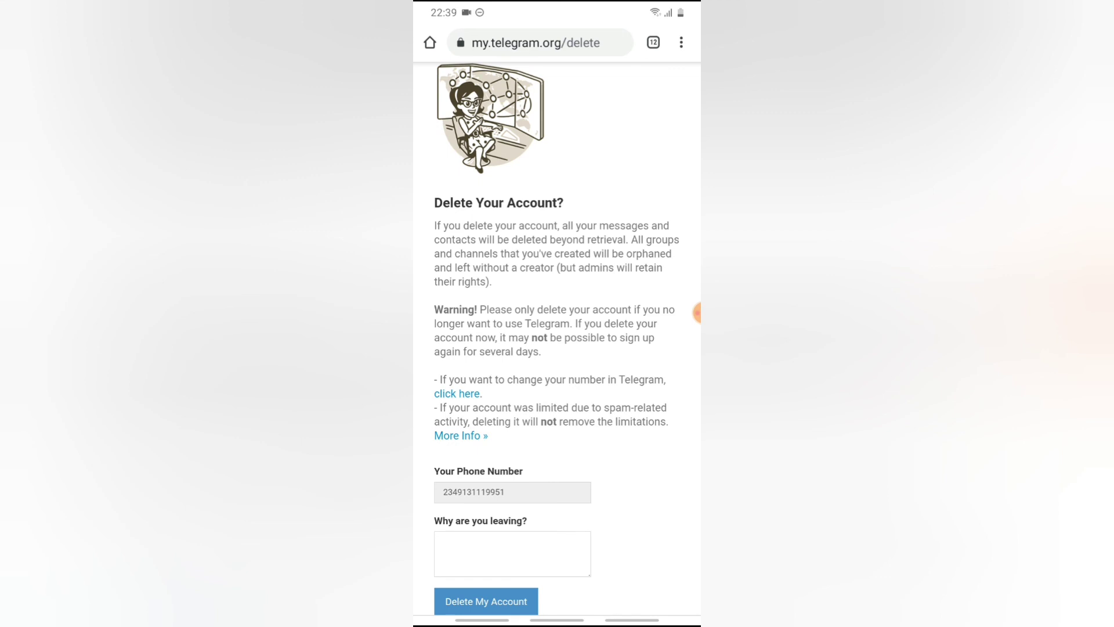
scroll(557, 348, "up", 1)
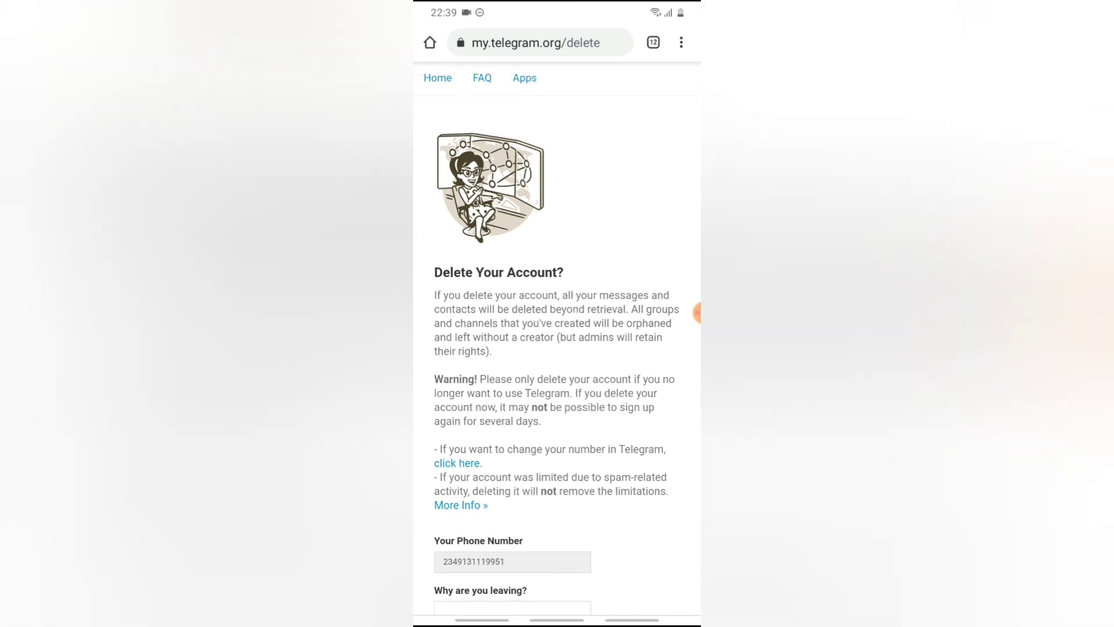